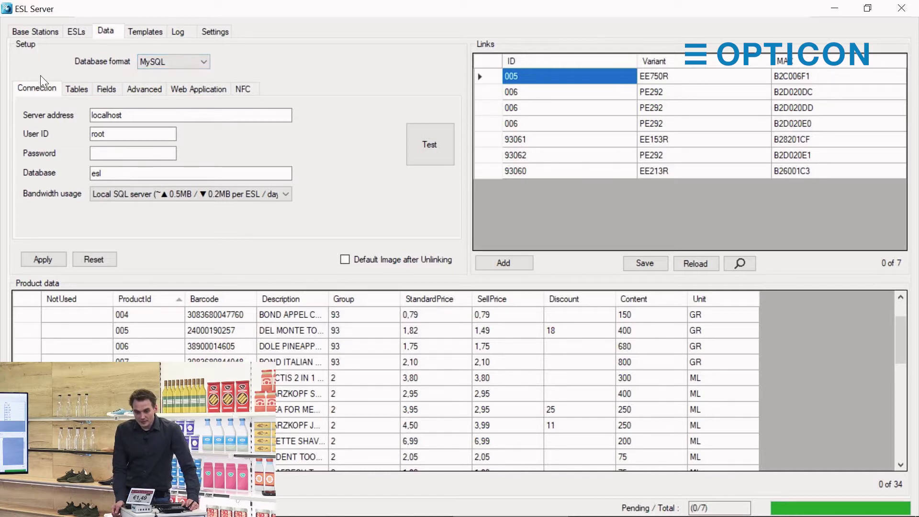
{"action": "left_click", "coordinate": [151, 60]}
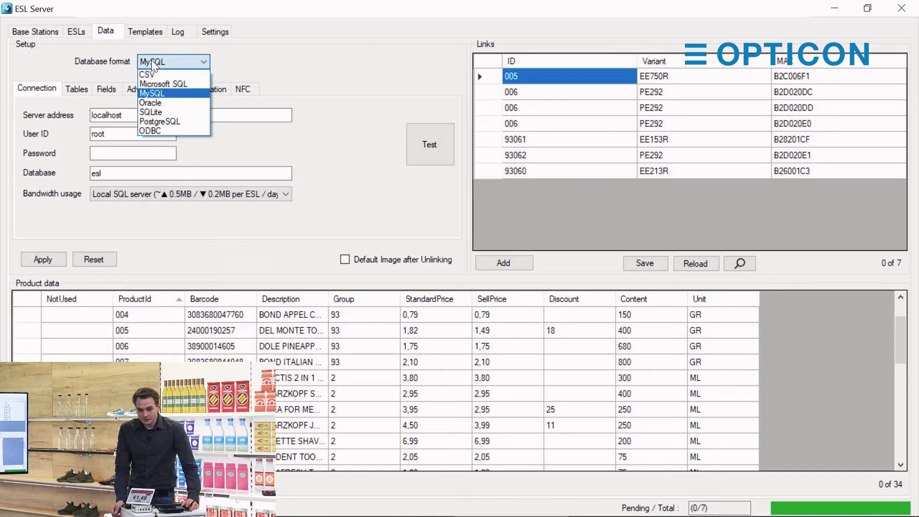
{"action": "left_click", "coordinate": [172, 95]}
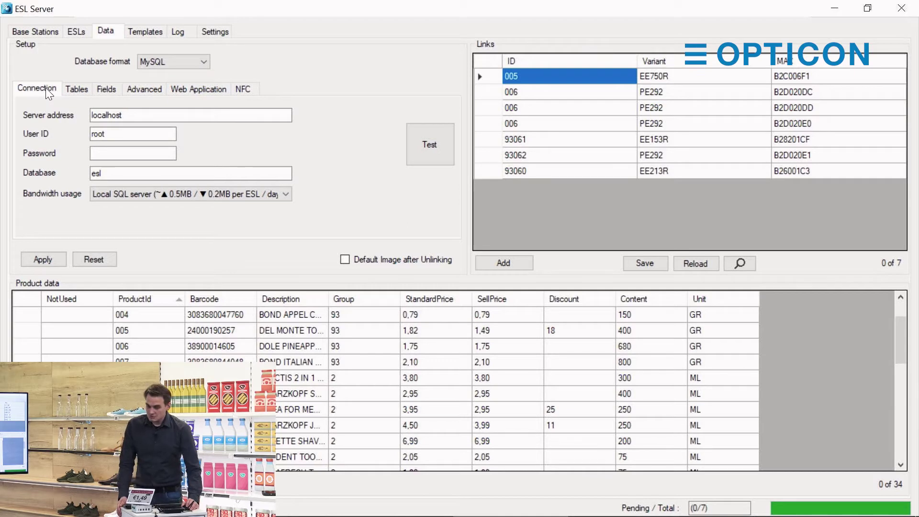
{"action": "left_click", "coordinate": [164, 116]}
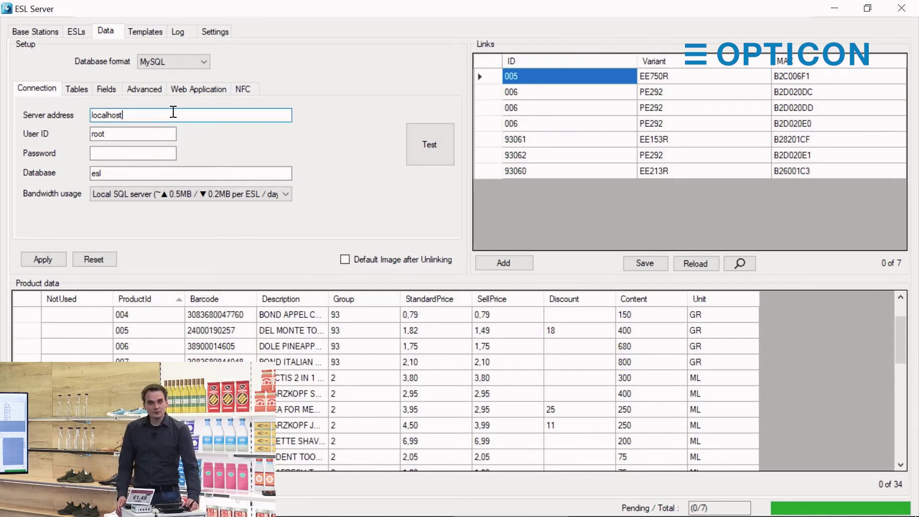
{"action": "left_click", "coordinate": [111, 136]}
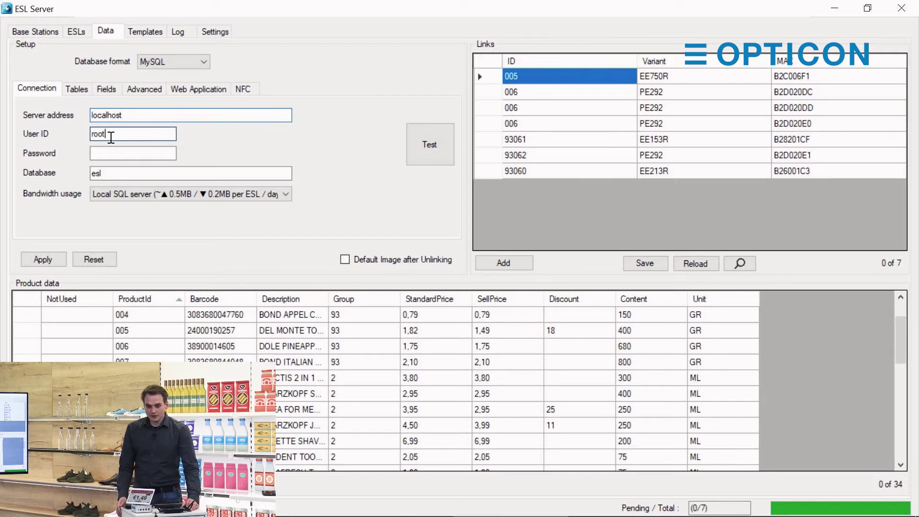
{"action": "left_click", "coordinate": [113, 153]}
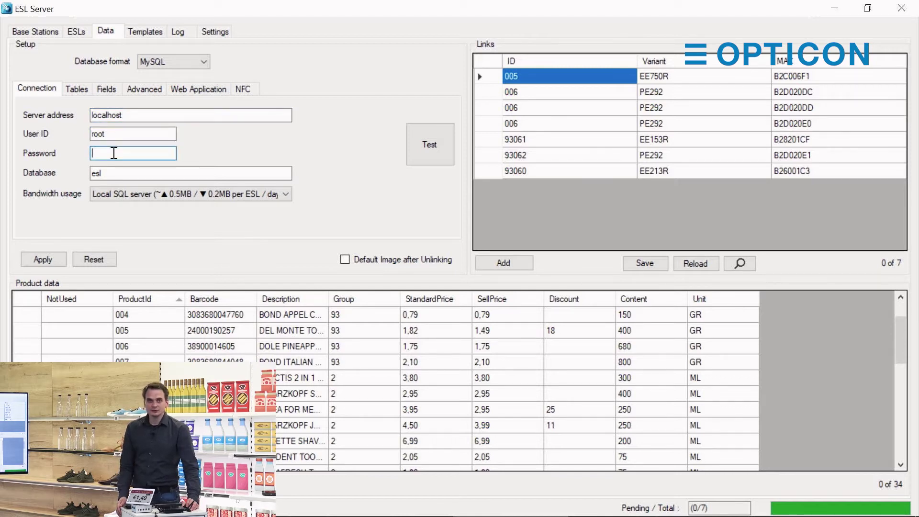
{"action": "left_click", "coordinate": [113, 173]}
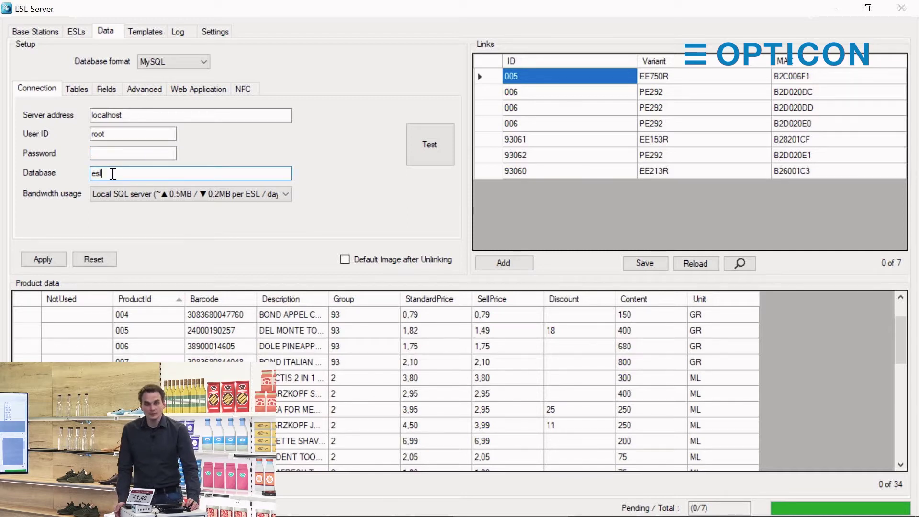
{"action": "left_click", "coordinate": [136, 197]}
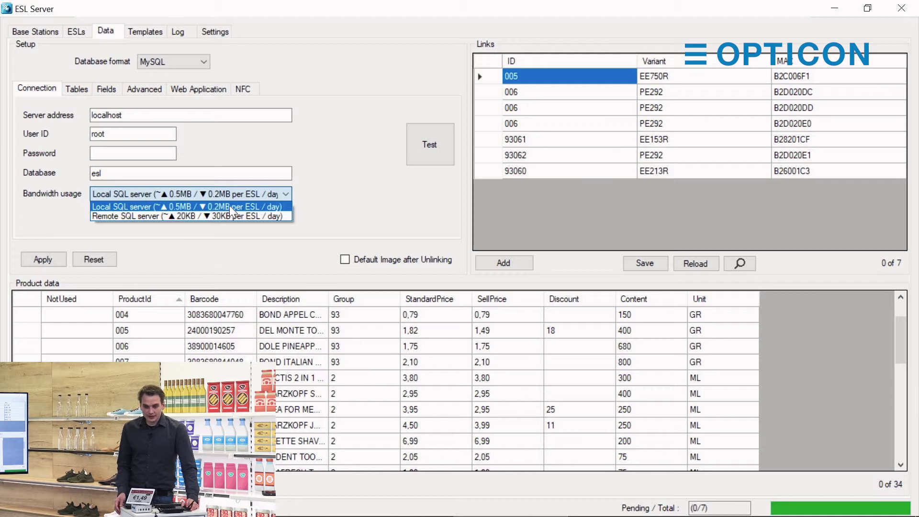
Keep the Local SQL server bandwidth option and glance over the Tables and Fields mappings.
{"action": "left_click", "coordinate": [79, 199]}
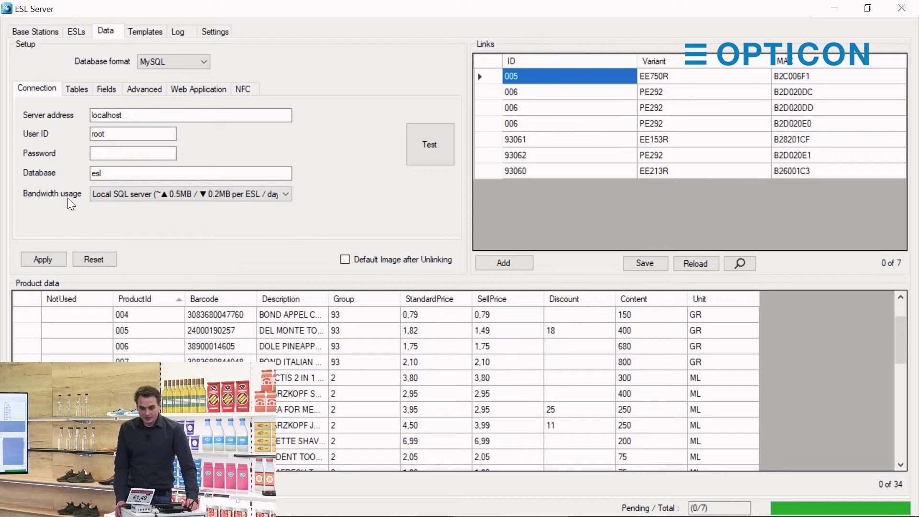
{"action": "left_click", "coordinate": [76, 88]}
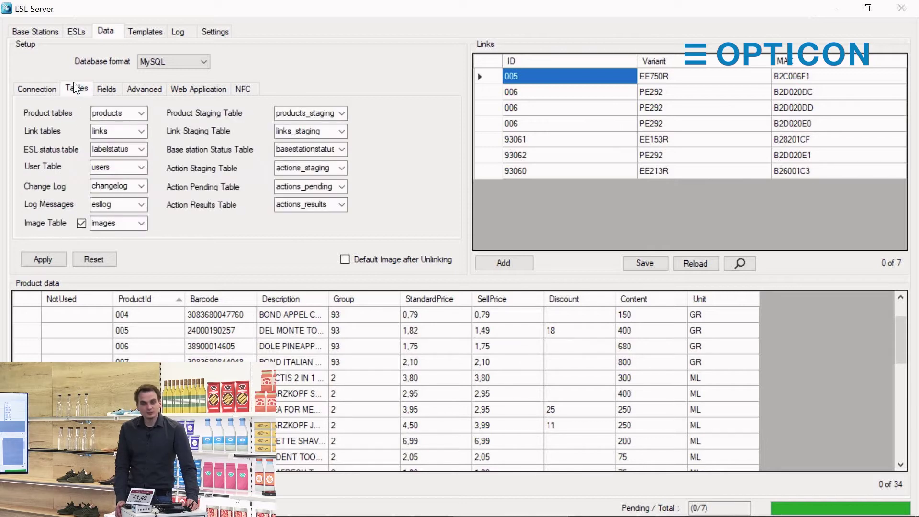
{"action": "left_click", "coordinate": [105, 89]}
{"action": "left_click", "coordinate": [39, 89]}
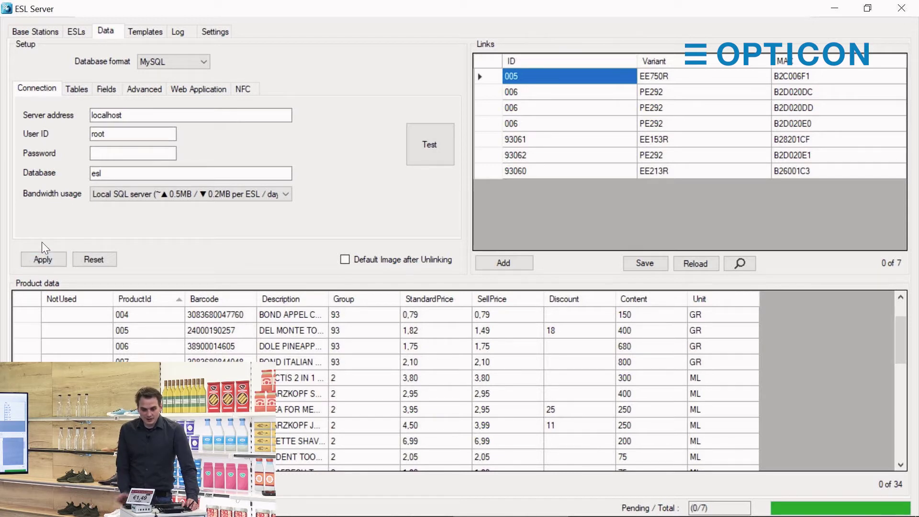
Enter junk text in the Server address, then discard it with Reset.
{"action": "left_click", "coordinate": [129, 116]}
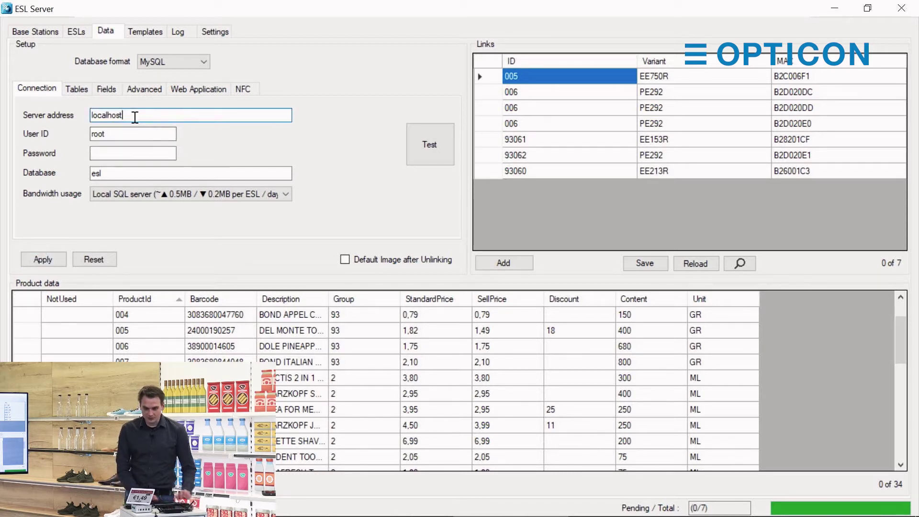
{"action": "type", "text": "flgkjdhsflh"}
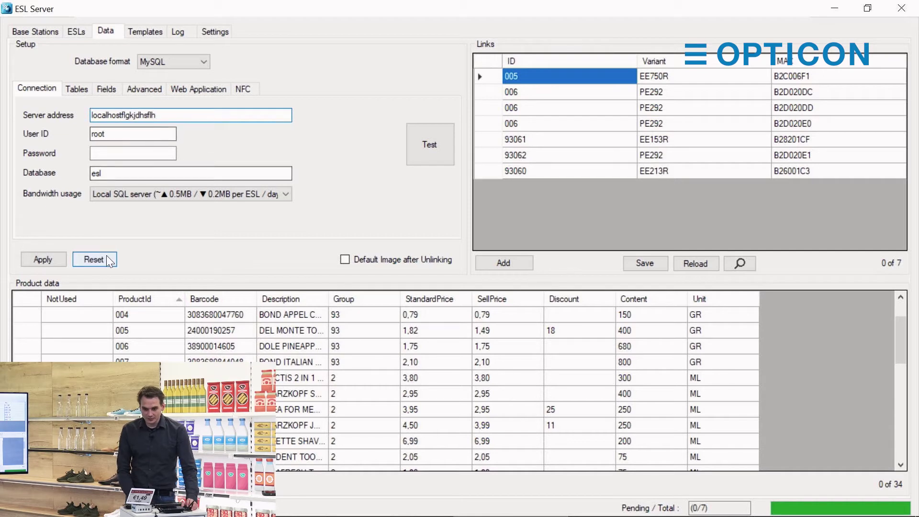
{"action": "left_click", "coordinate": [109, 261]}
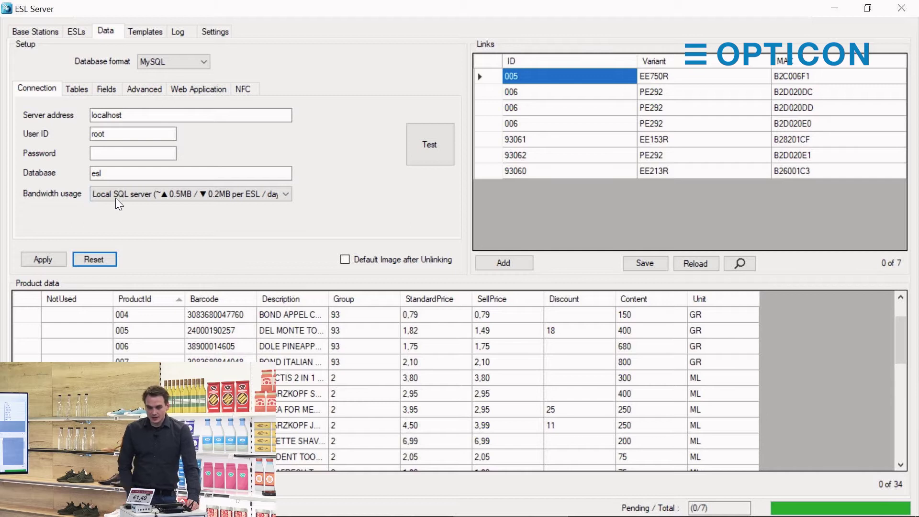
Enter junk in the Server address again and dismiss the links and products loading errors.
{"action": "left_click", "coordinate": [135, 115]}
{"action": "type", "text": "kjhkljh"}
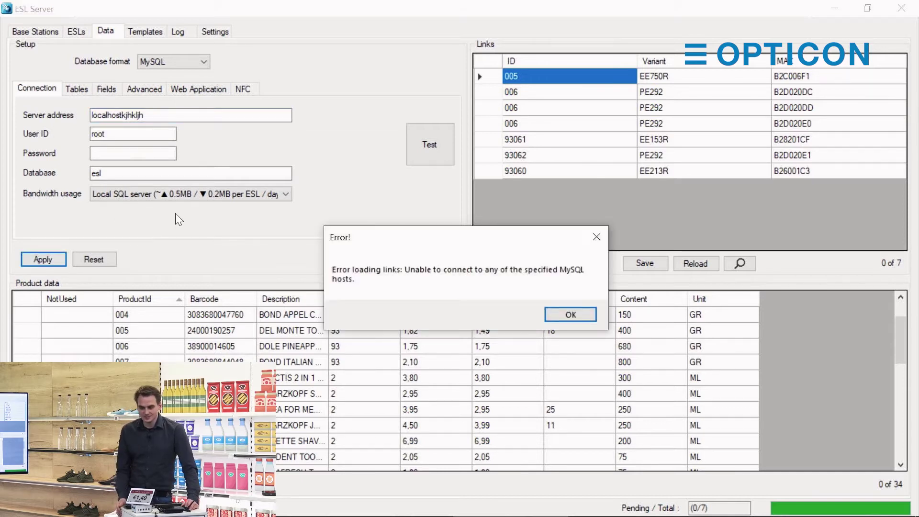
{"action": "left_click", "coordinate": [559, 309]}
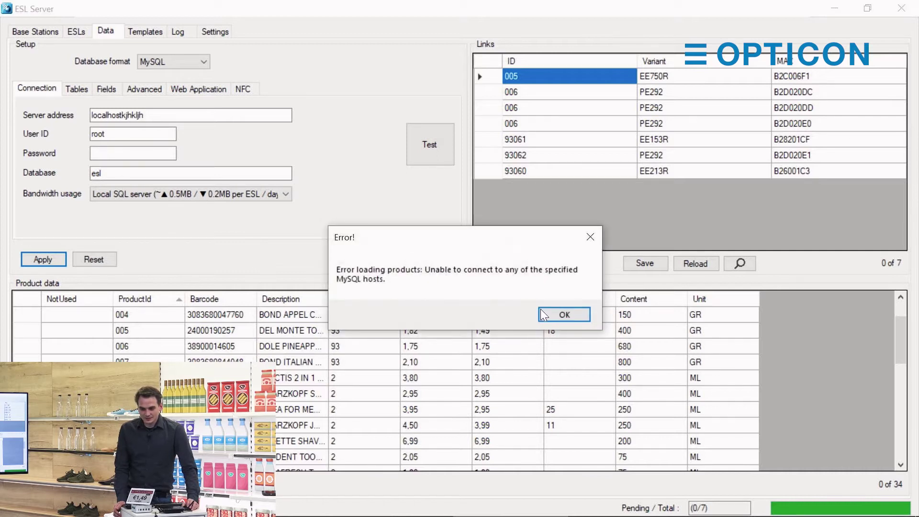
{"action": "left_click", "coordinate": [541, 314]}
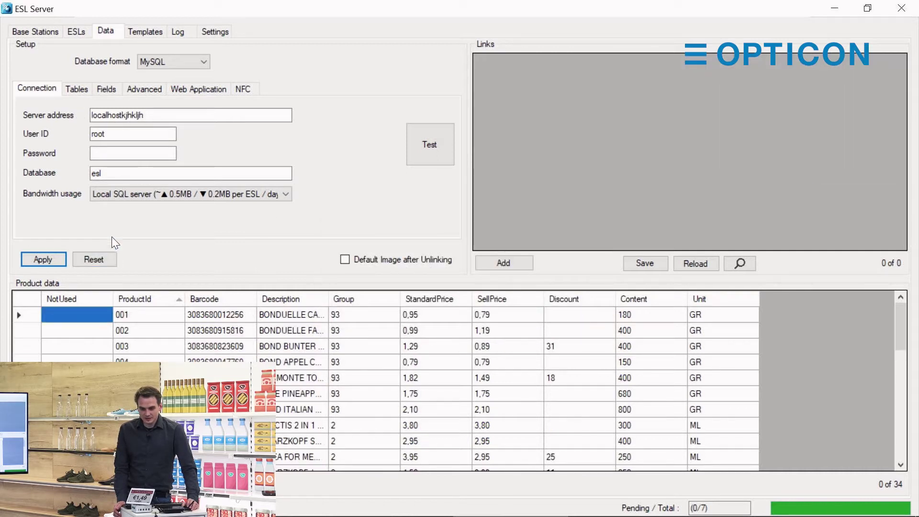
Delete the junk after localhost and apply the corrected localhost connection.
{"action": "left_click", "coordinate": [94, 260]}
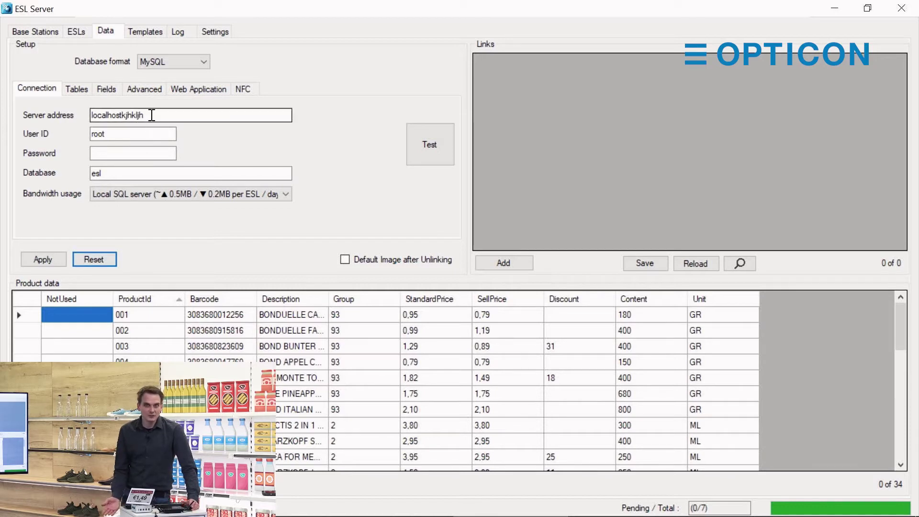
{"action": "left_click_drag", "start_coordinate": [152, 115], "coordinate": [122, 114]}
{"action": "key", "text": "BackSpace"}
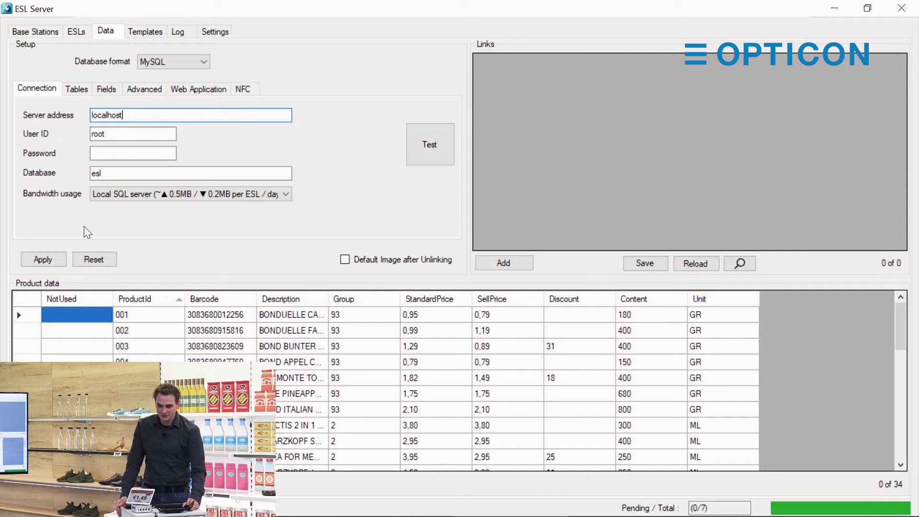
{"action": "left_click", "coordinate": [63, 256]}
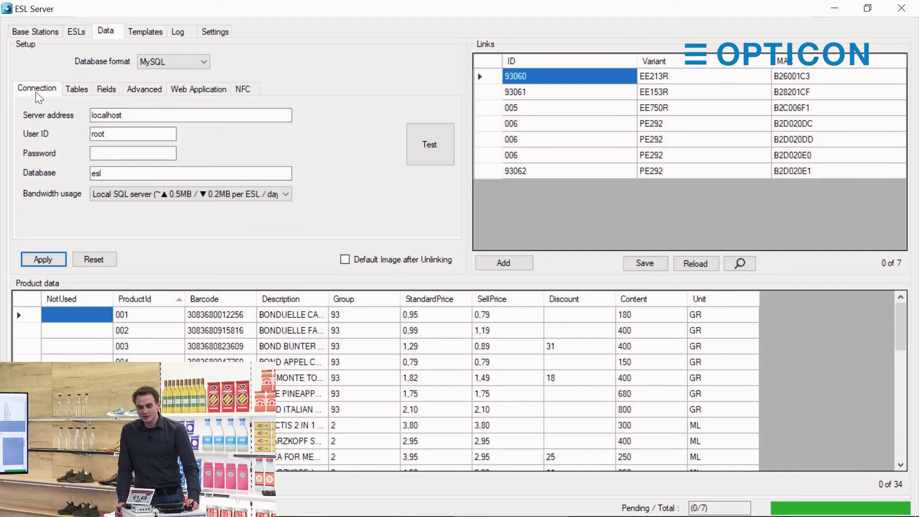
Open the Tables mappings and reselect products from the Product table list.
{"action": "left_click", "coordinate": [70, 91]}
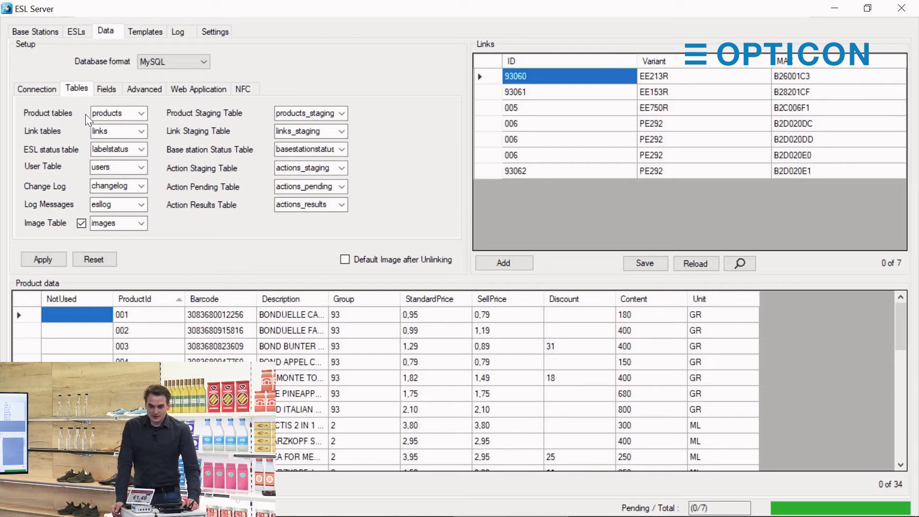
{"action": "double_click", "coordinate": [135, 113]}
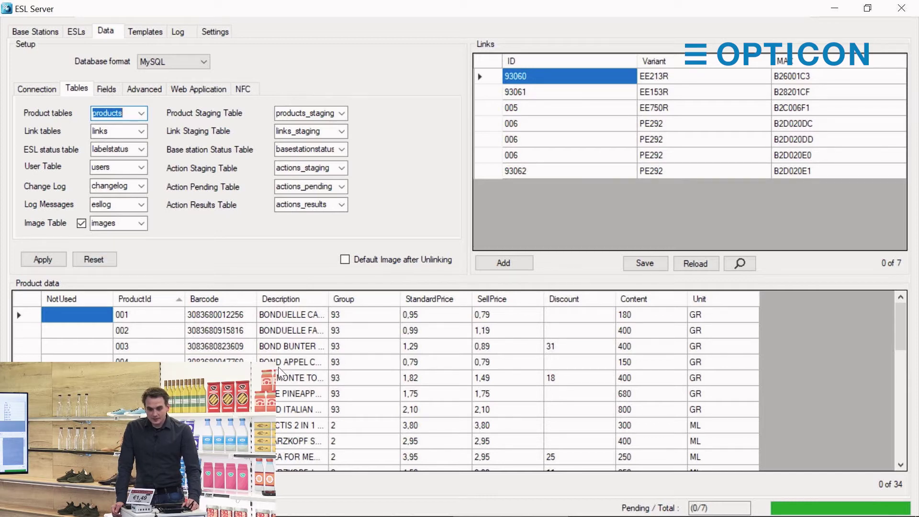
{"action": "left_click", "coordinate": [142, 113]}
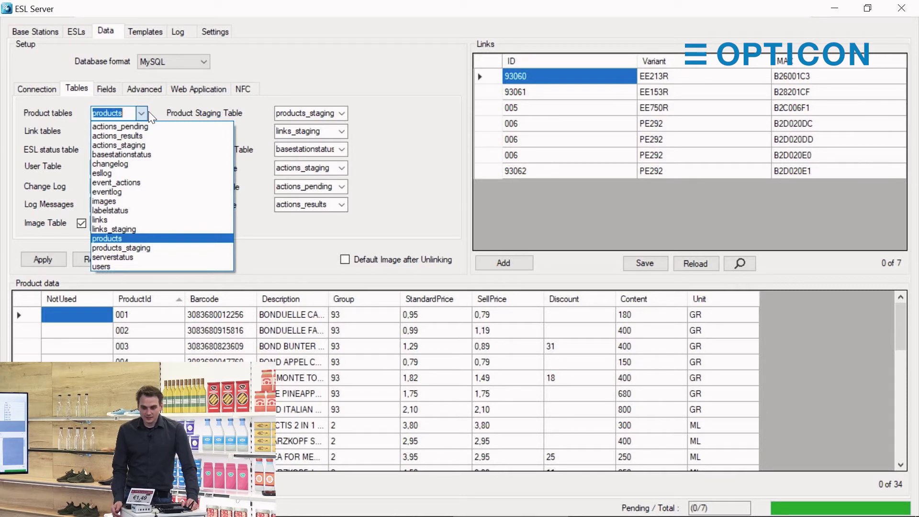
{"action": "left_click", "coordinate": [120, 239]}
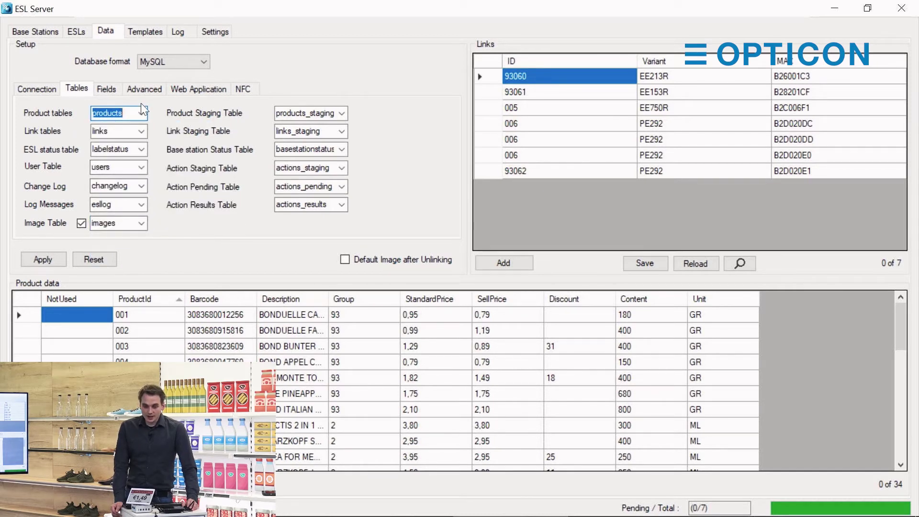
{"action": "left_click", "coordinate": [125, 113]}
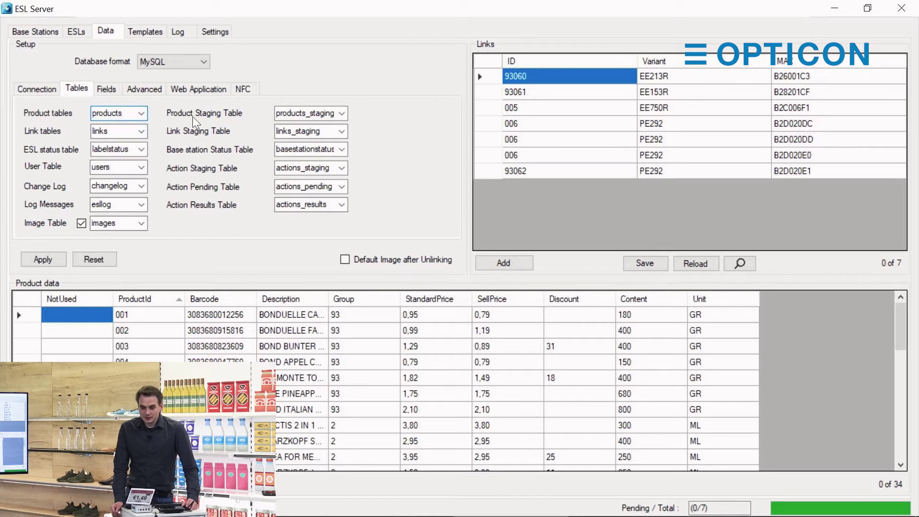
{"action": "left_click", "coordinate": [301, 114]}
{"action": "left_click", "coordinate": [343, 114]}
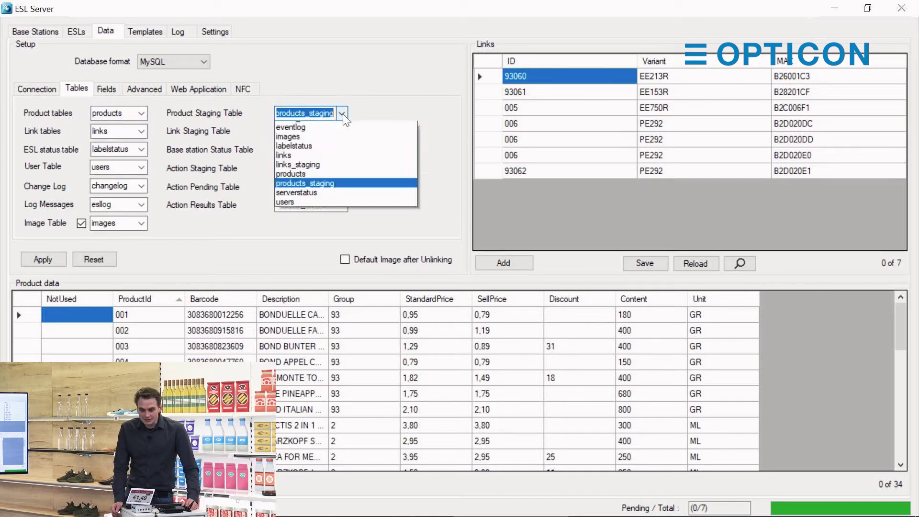
{"action": "left_click", "coordinate": [343, 101]}
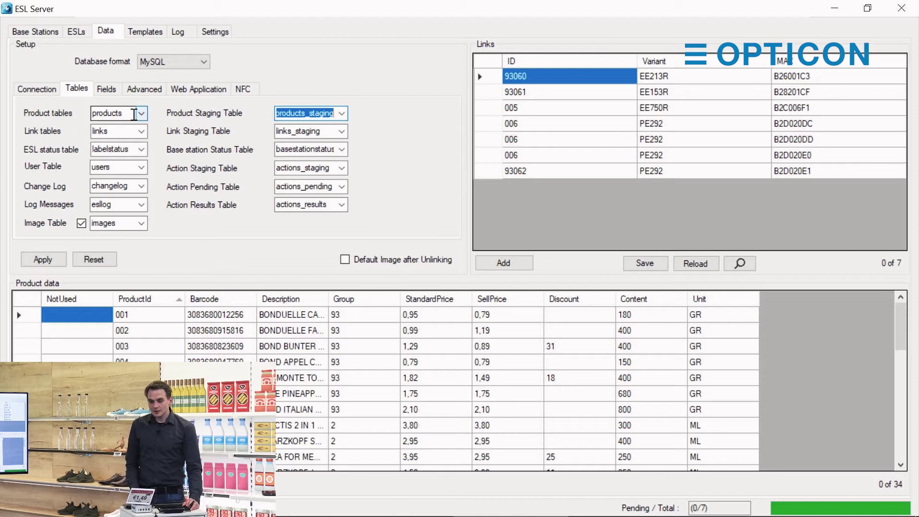
{"action": "double_click", "coordinate": [134, 114]}
{"action": "double_click", "coordinate": [325, 113]}
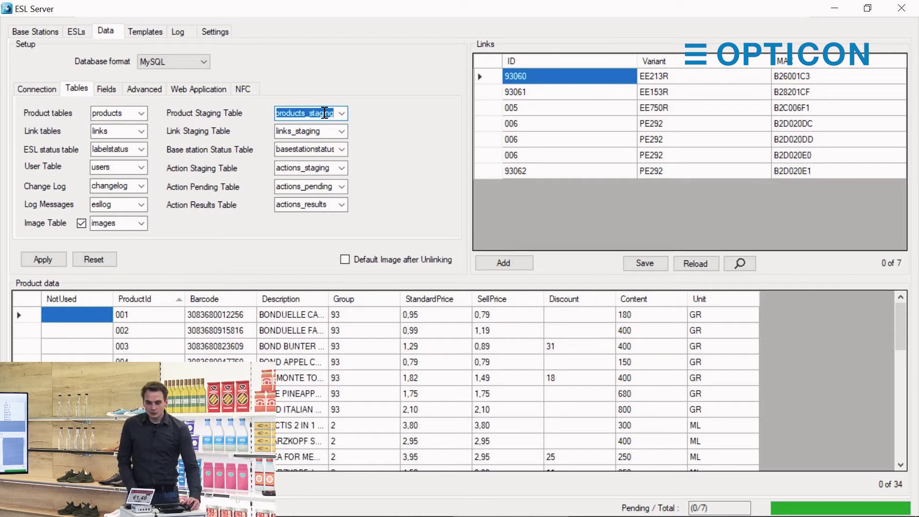
{"action": "left_click", "coordinate": [117, 113]}
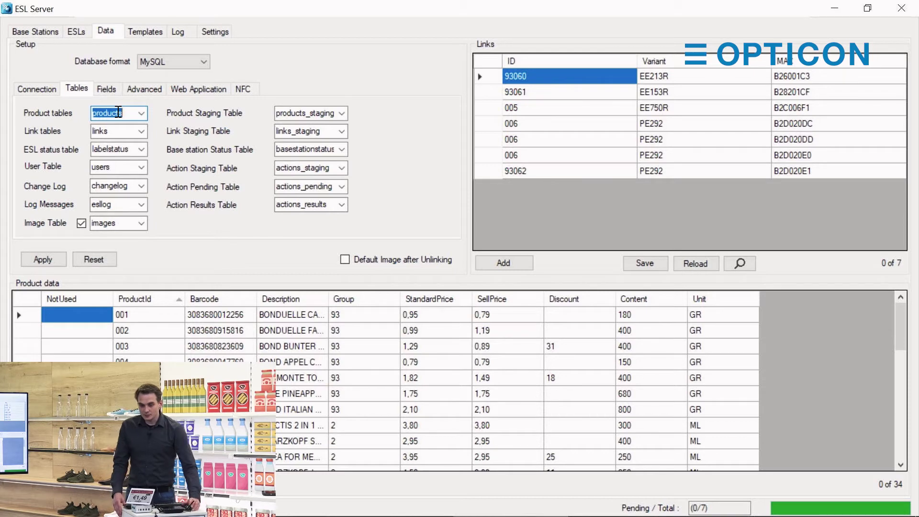
{"action": "left_click", "coordinate": [289, 118]}
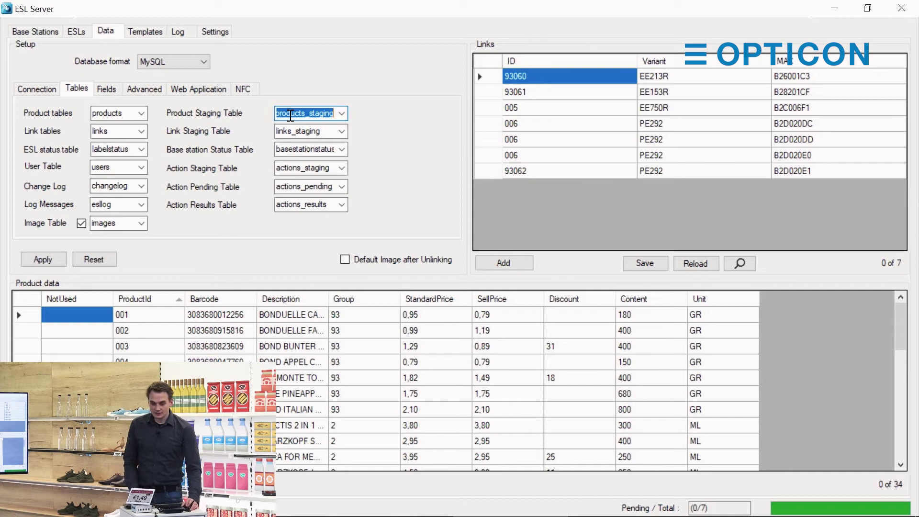
{"action": "double_click", "coordinate": [105, 113]}
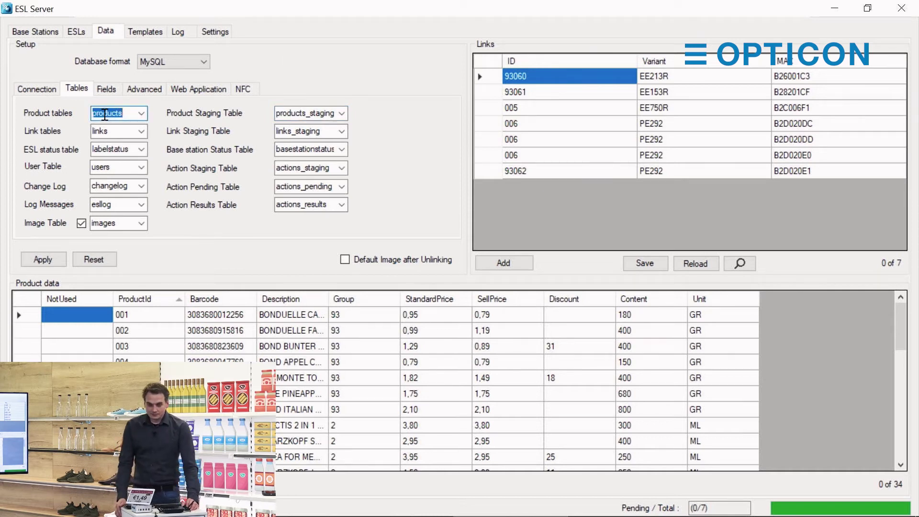
{"action": "double_click", "coordinate": [117, 135]}
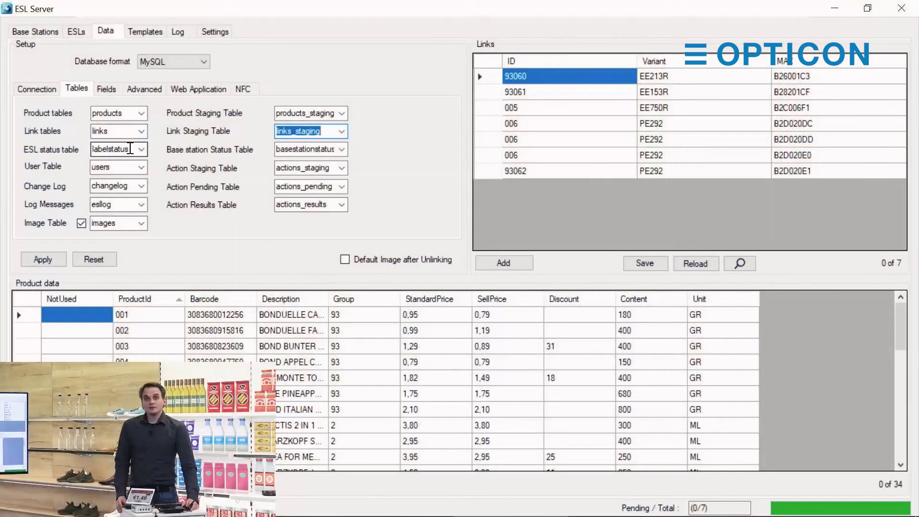
{"action": "double_click", "coordinate": [132, 149]}
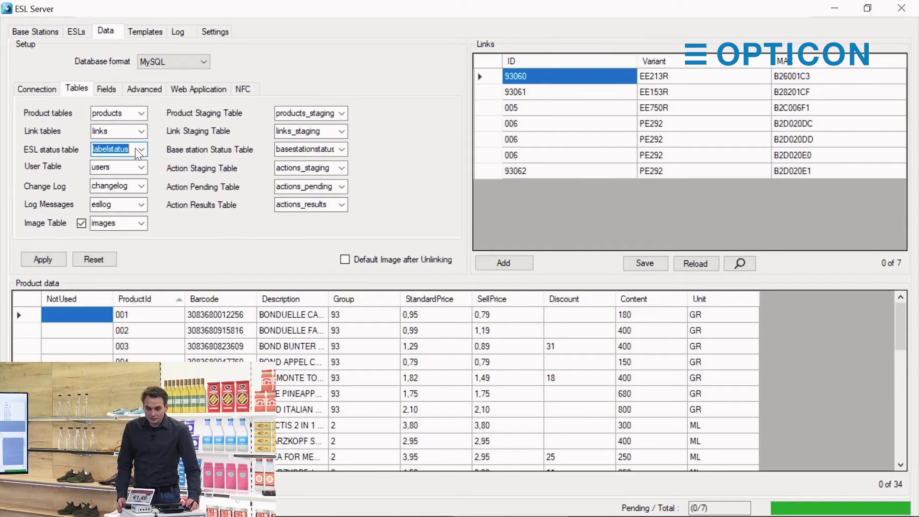
{"action": "left_click", "coordinate": [132, 150]}
{"action": "left_click_drag", "start_coordinate": [133, 150], "coordinate": [82, 150]}
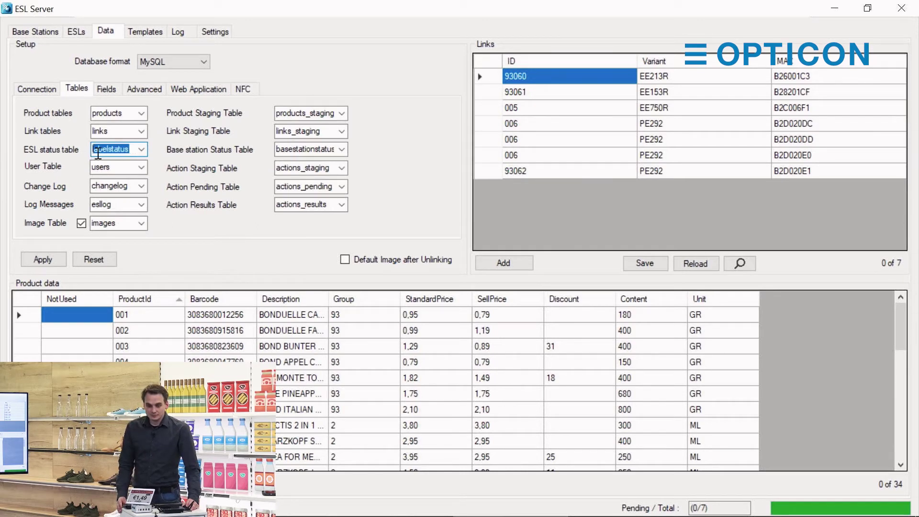
Preview the Sneakers (Blue) label in the ESLs list, then show the Log of 16 ESLs.
{"action": "left_click", "coordinate": [78, 31]}
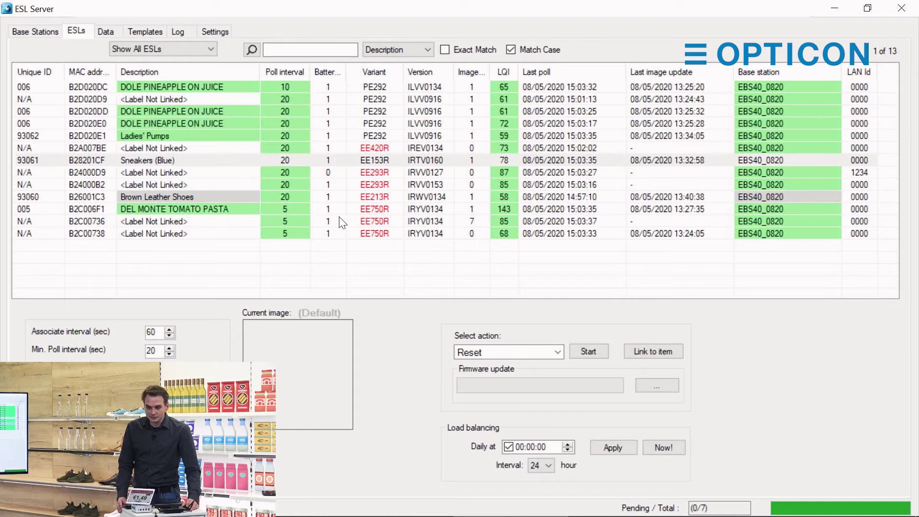
{"action": "left_click", "coordinate": [95, 160]}
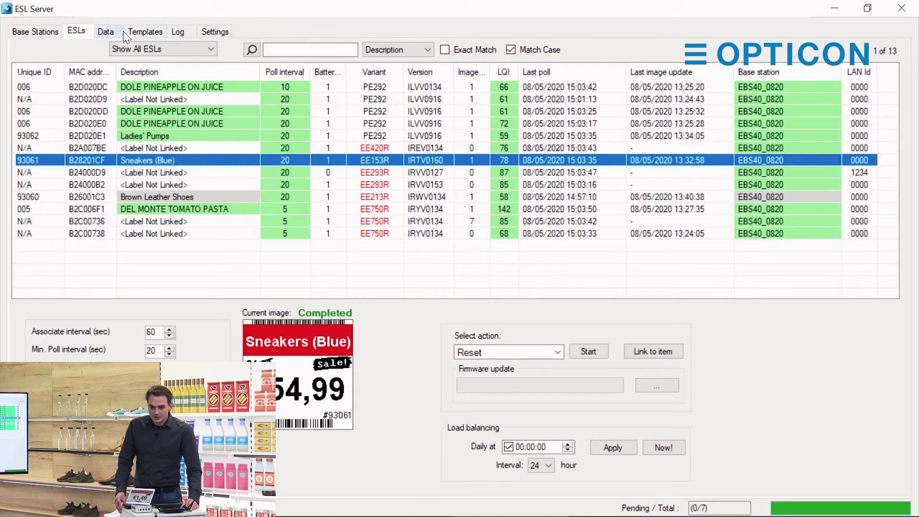
{"action": "left_click", "coordinate": [176, 32]}
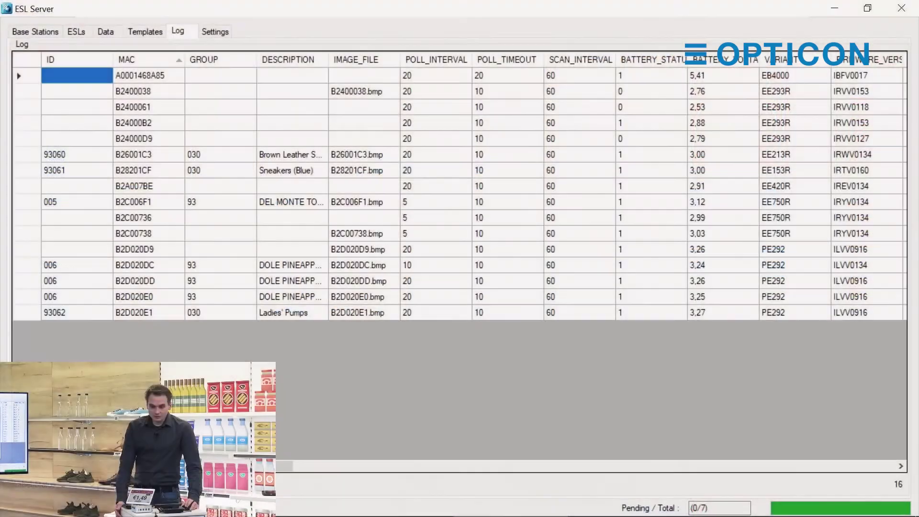
{"action": "key", "text": "ctrl+f"}
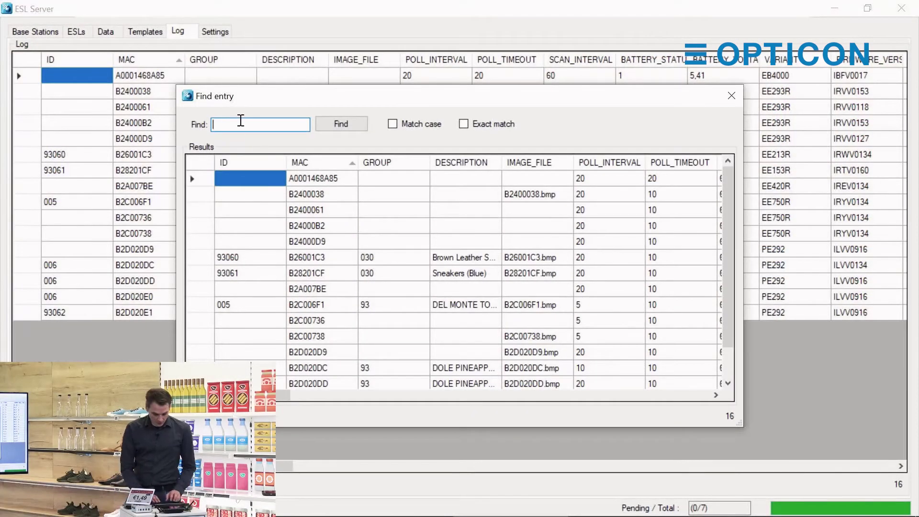
{"action": "type", "text": "b2400"}
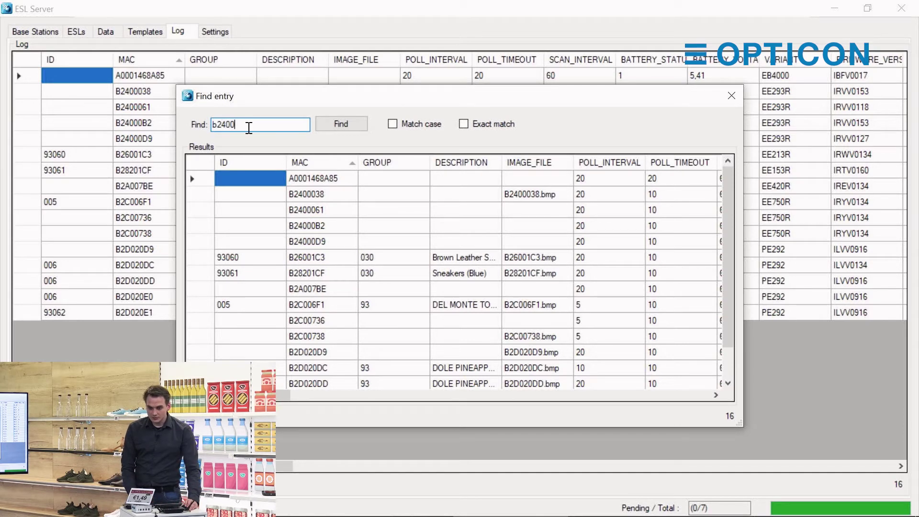
{"action": "left_click", "coordinate": [326, 125]}
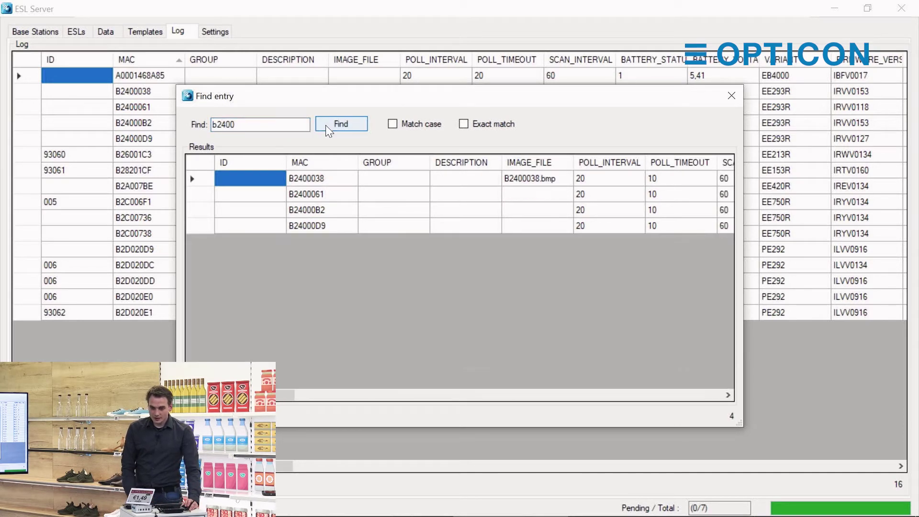
{"action": "left_click", "coordinate": [308, 192]}
{"action": "left_click_drag", "start_coordinate": [283, 396], "coordinate": [487, 395]}
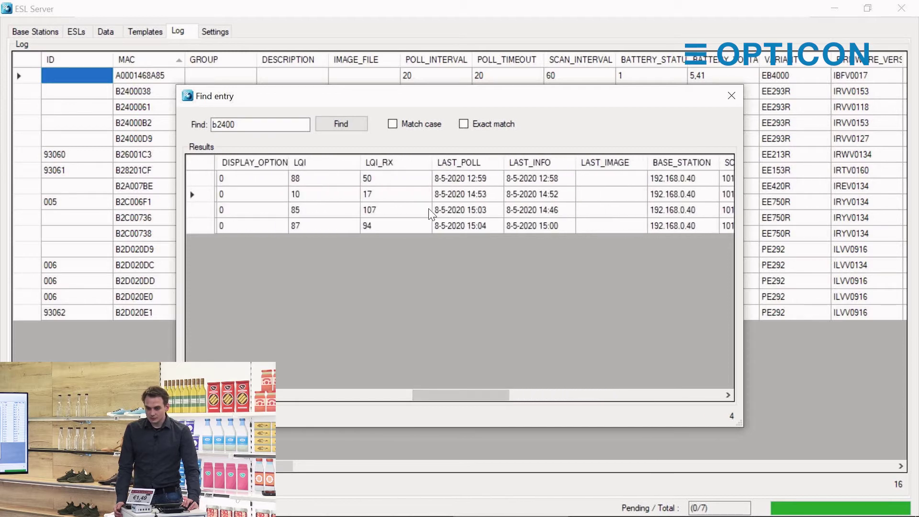
{"action": "left_click", "coordinate": [460, 194]}
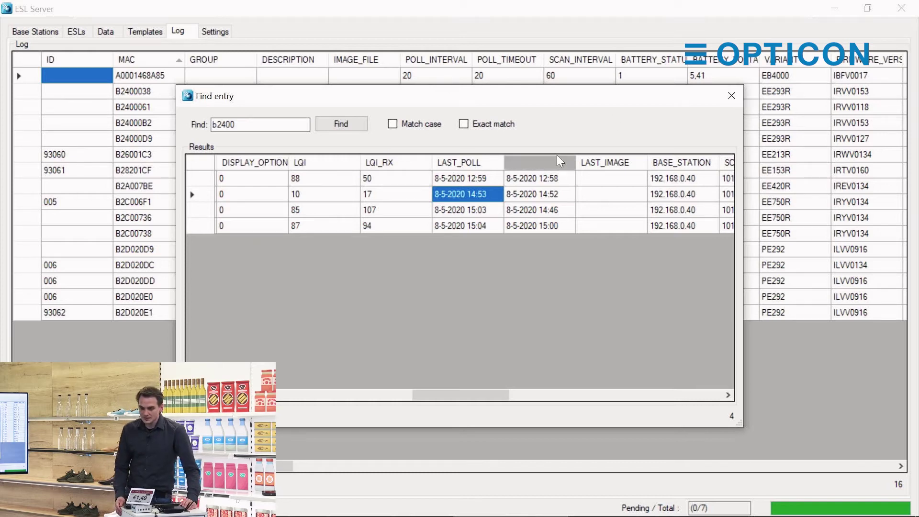
{"action": "left_click", "coordinate": [731, 96]}
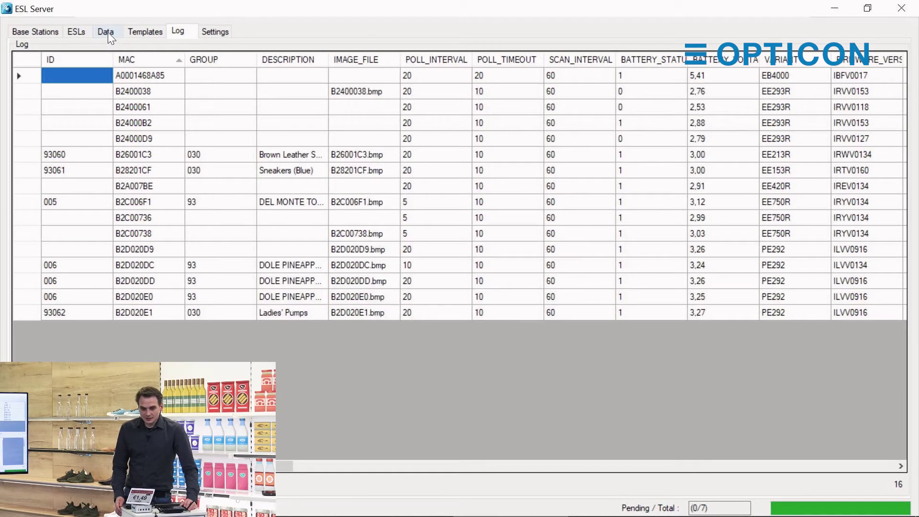
On the Data tab, highlight the labelstatus, basestationstatus, changelog, esllog and users table mappings.
{"action": "left_click", "coordinate": [107, 32]}
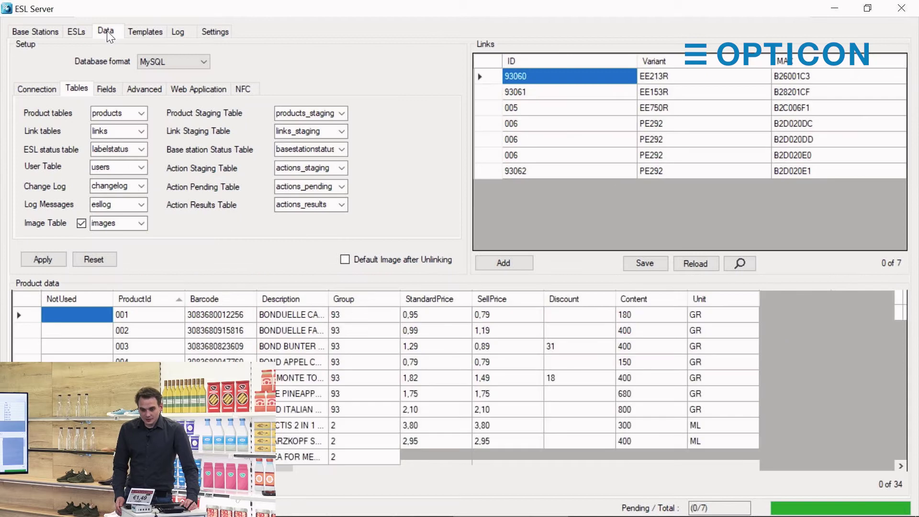
{"action": "double_click", "coordinate": [122, 148]}
{"action": "double_click", "coordinate": [308, 150]}
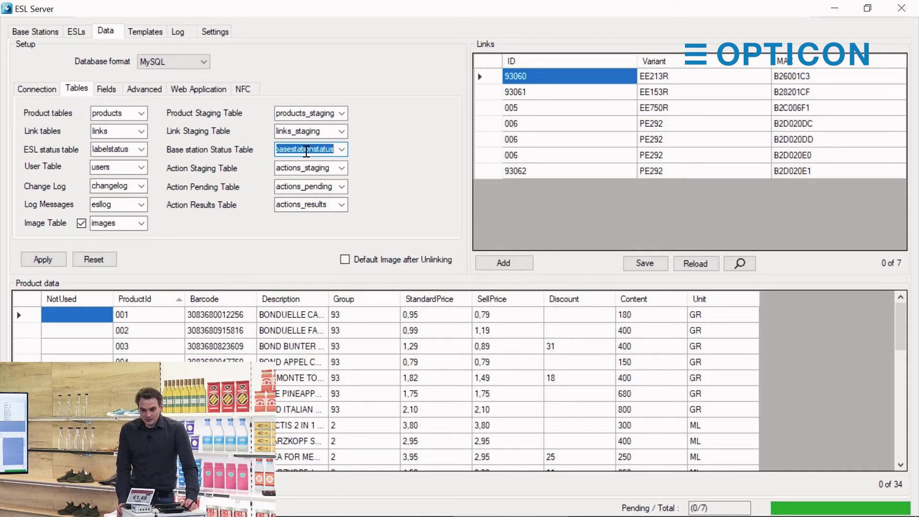
{"action": "double_click", "coordinate": [113, 186]}
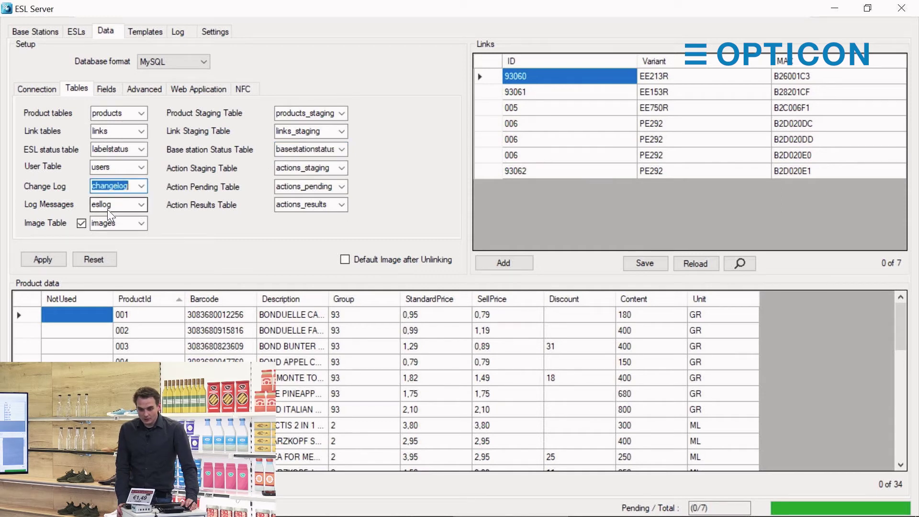
{"action": "double_click", "coordinate": [111, 205]}
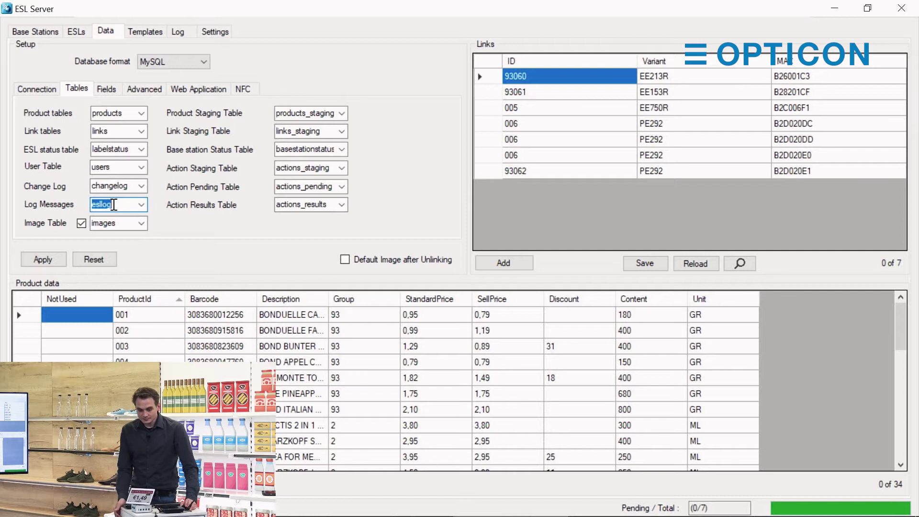
{"action": "double_click", "coordinate": [116, 166]}
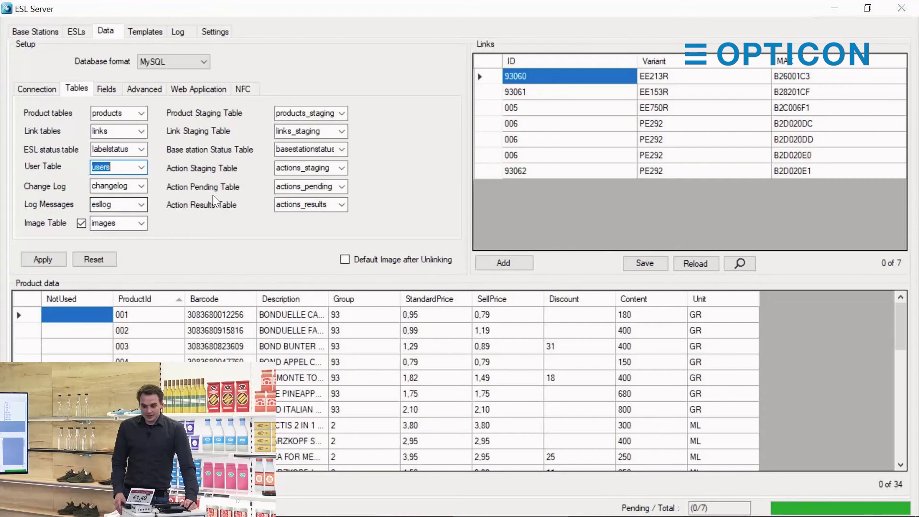
Inspect the actions_staging, actions_pending and actions_results action table mappings.
{"action": "left_click", "coordinate": [296, 166]}
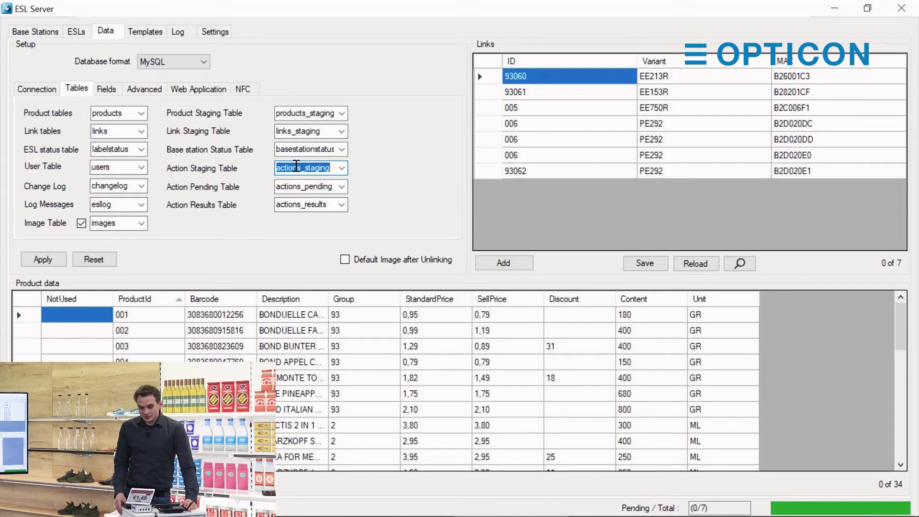
{"action": "left_click", "coordinate": [304, 186]}
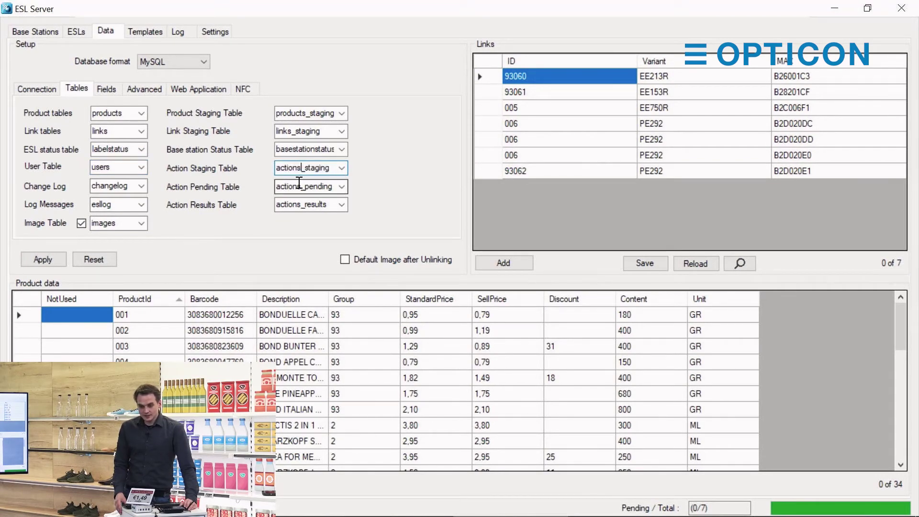
{"action": "left_click", "coordinate": [310, 206]}
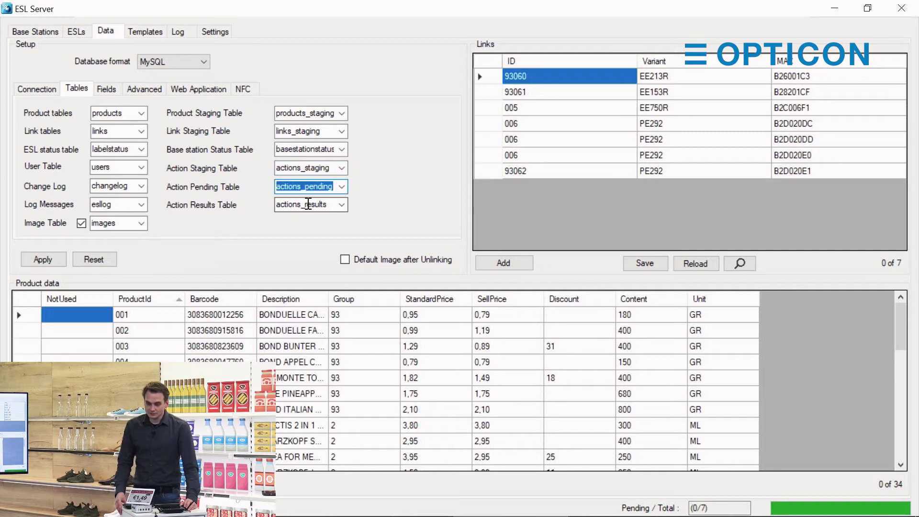
{"action": "left_click", "coordinate": [304, 187]}
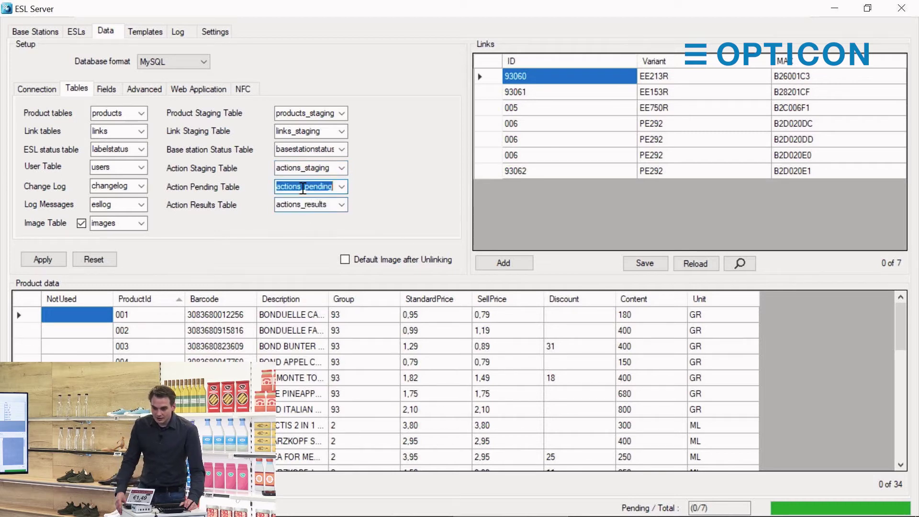
{"action": "left_click", "coordinate": [308, 168]}
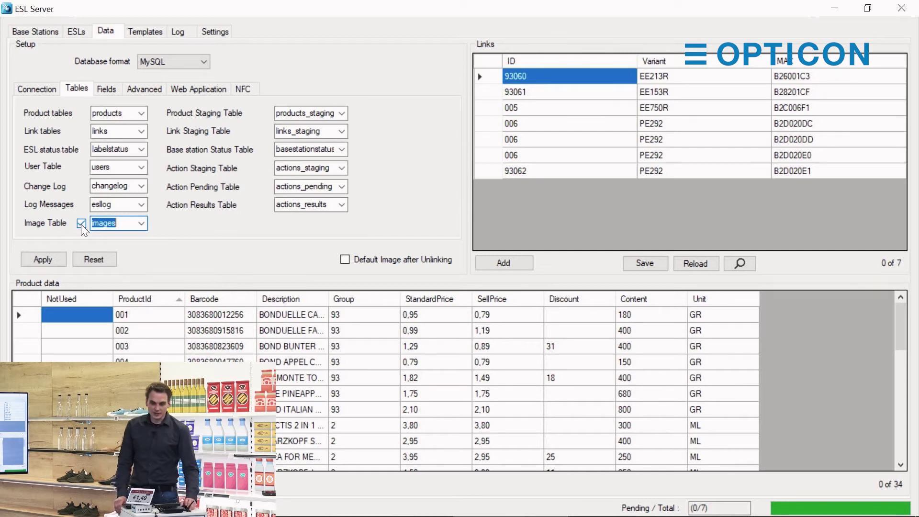
View the DEL MONTE TOMATO PASTA label in the ESLs list, then return to the Data tab.
{"action": "left_click", "coordinate": [76, 31]}
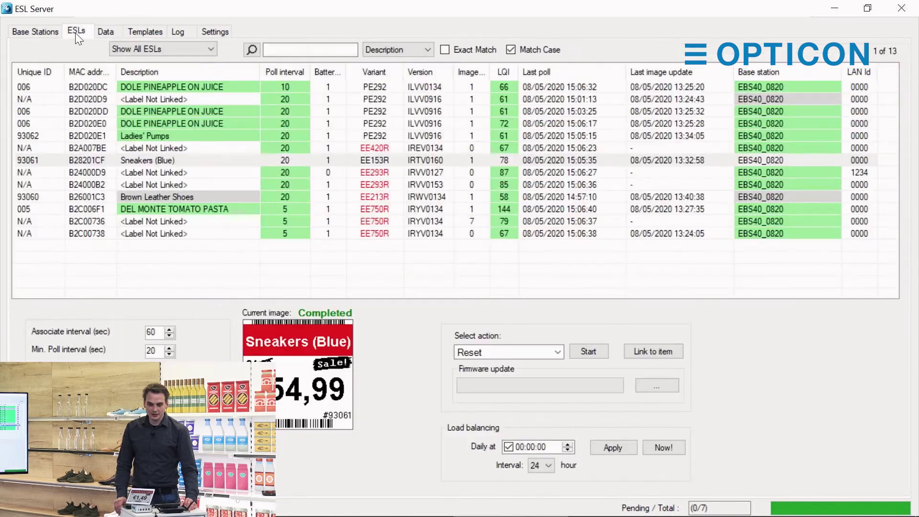
{"action": "left_click", "coordinate": [136, 210]}
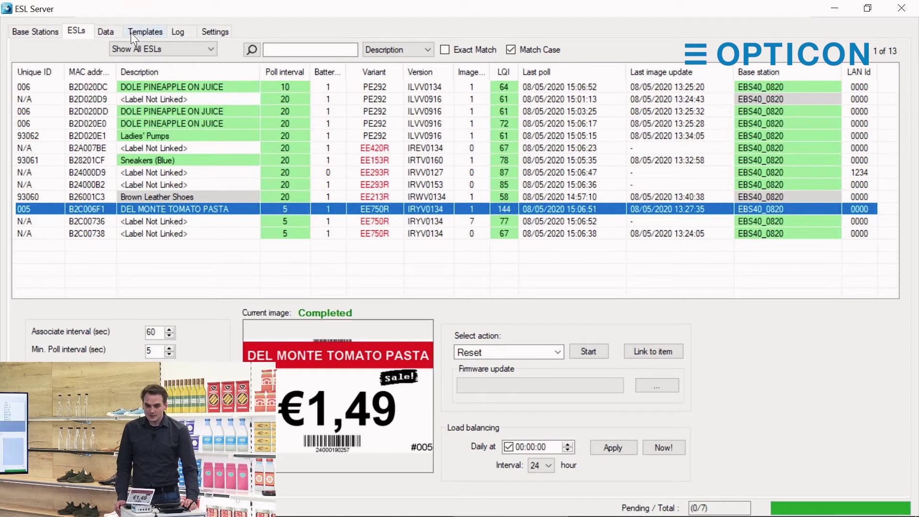
{"action": "left_click", "coordinate": [115, 30]}
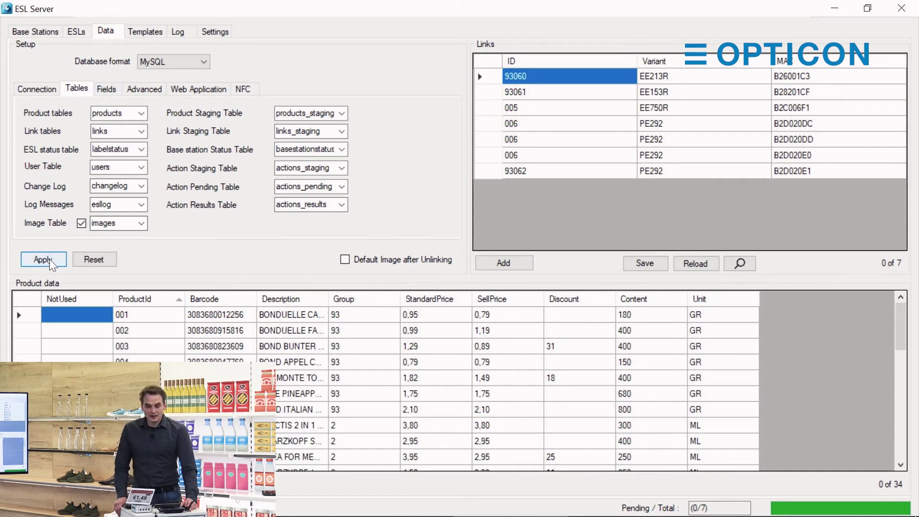
Apply the table mappings, then inspect the Sell Price and Group field mappings.
{"action": "left_click", "coordinate": [92, 259]}
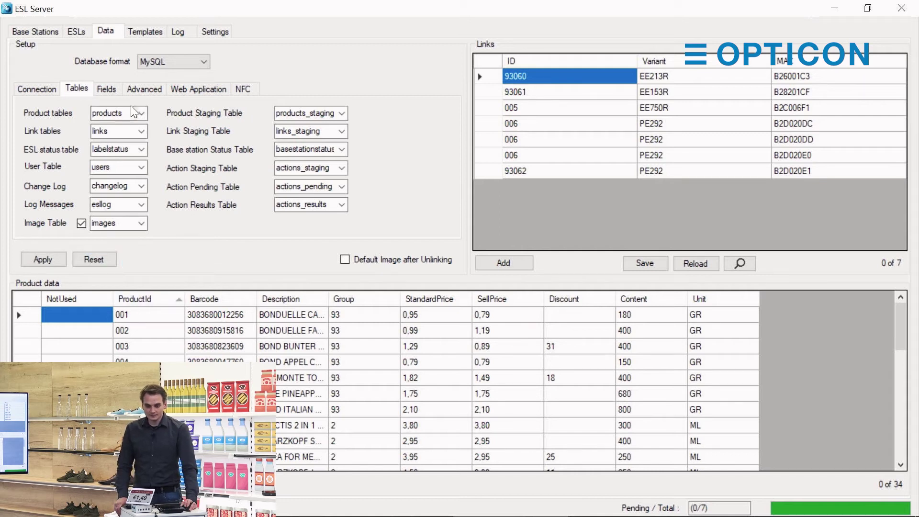
{"action": "left_click", "coordinate": [109, 90]}
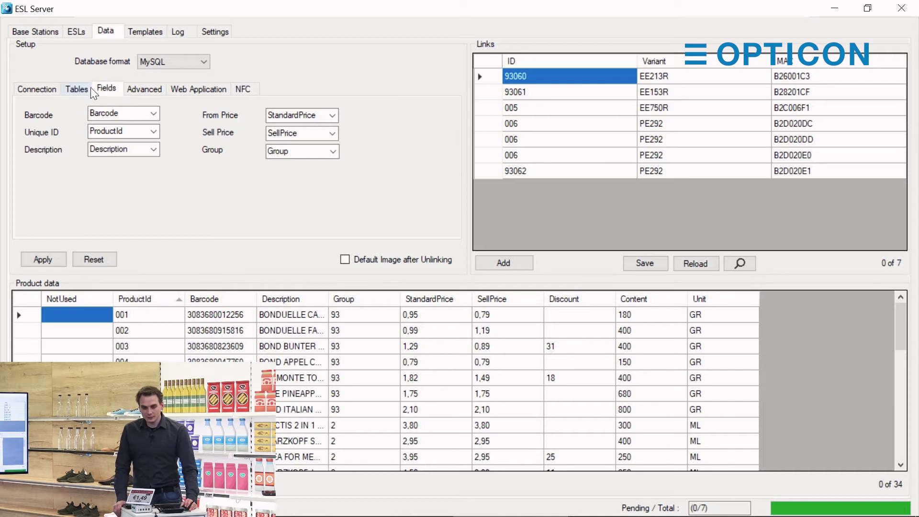
{"action": "left_click", "coordinate": [90, 88]}
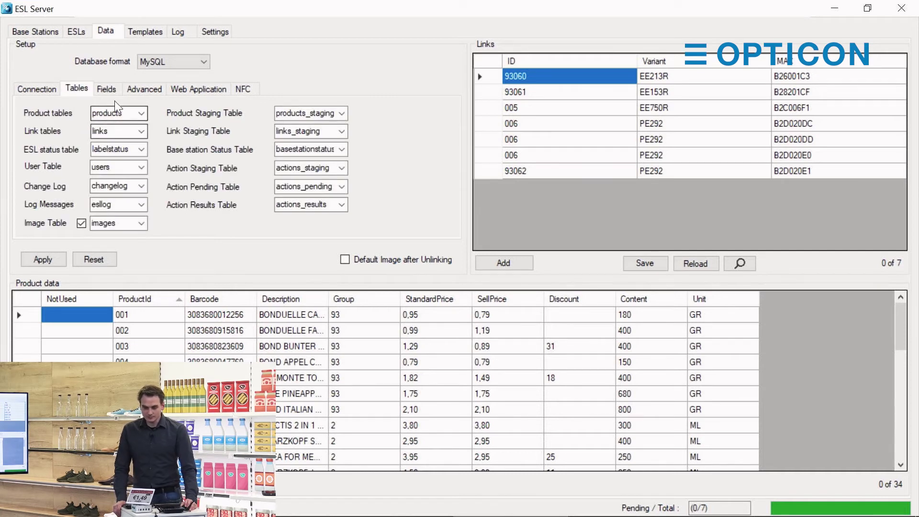
{"action": "left_click", "coordinate": [111, 87]}
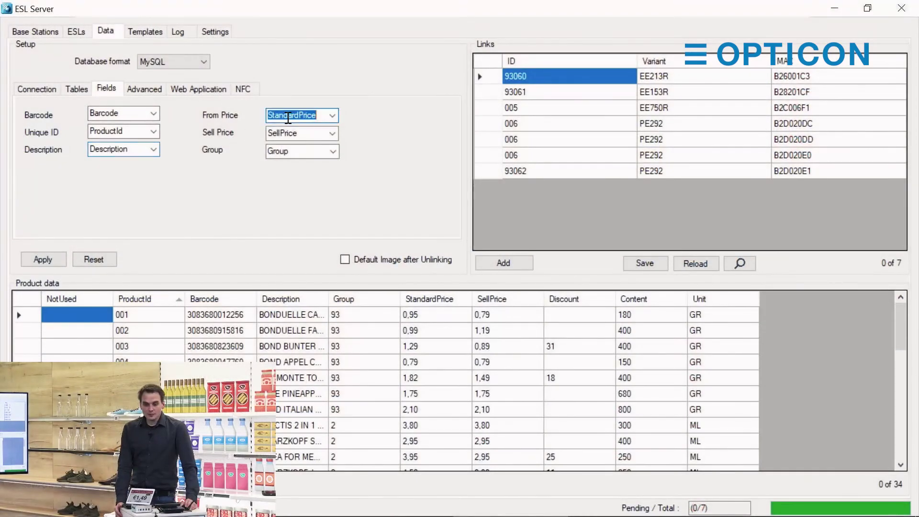
{"action": "left_click", "coordinate": [287, 133]}
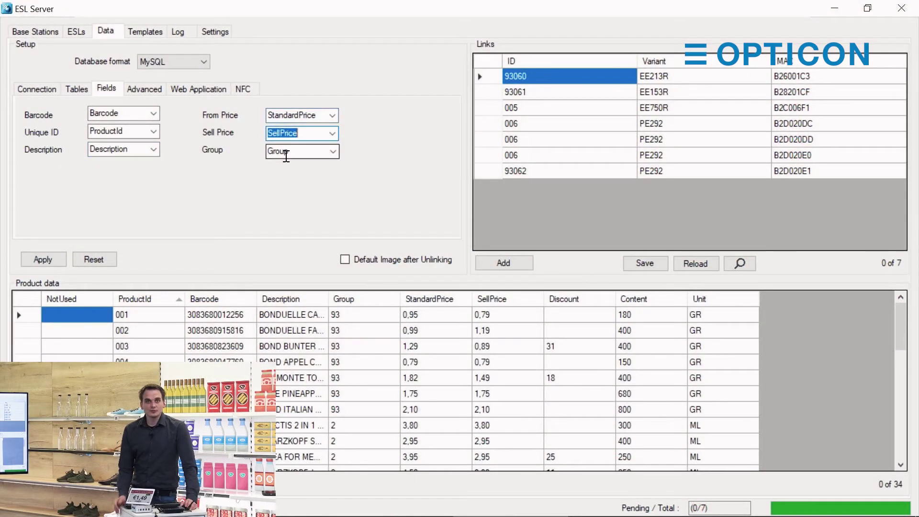
{"action": "left_click", "coordinate": [286, 152]}
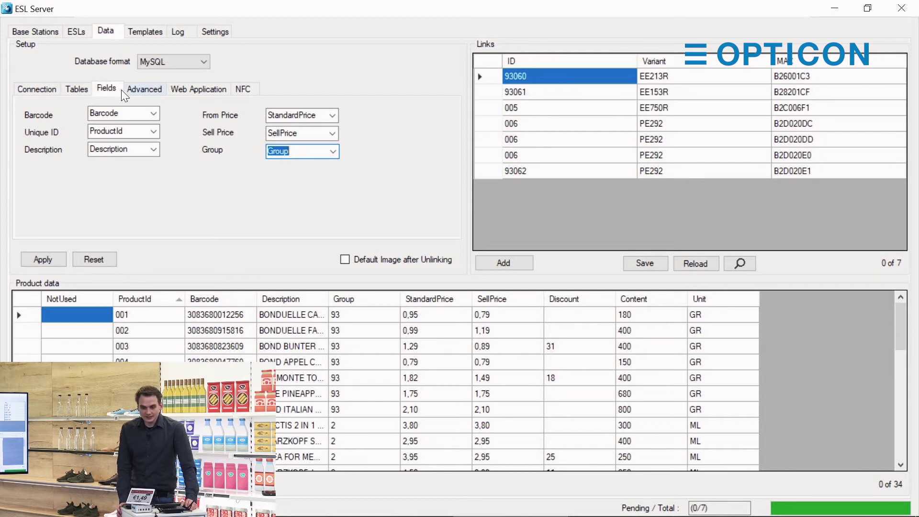
On Advanced, type Flt as the currency, then pick € from the currency list instead.
{"action": "left_click", "coordinate": [139, 90]}
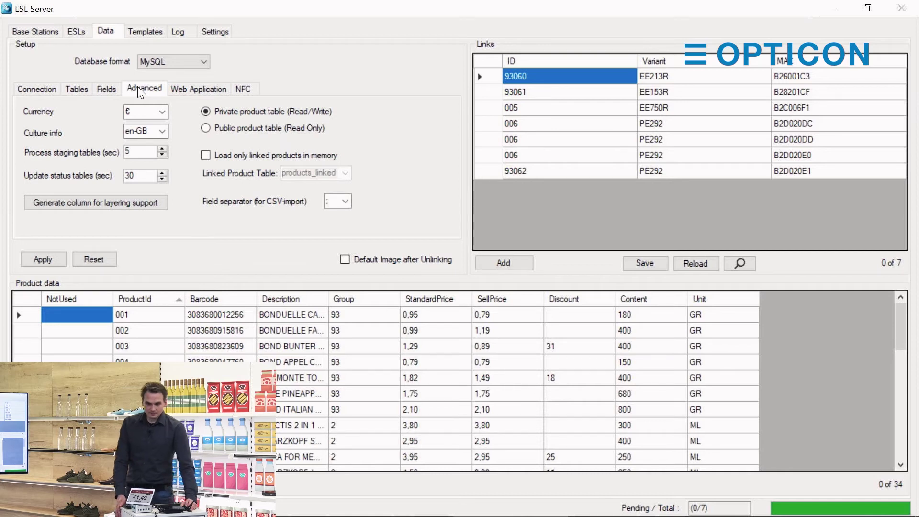
{"action": "left_click", "coordinate": [163, 111]}
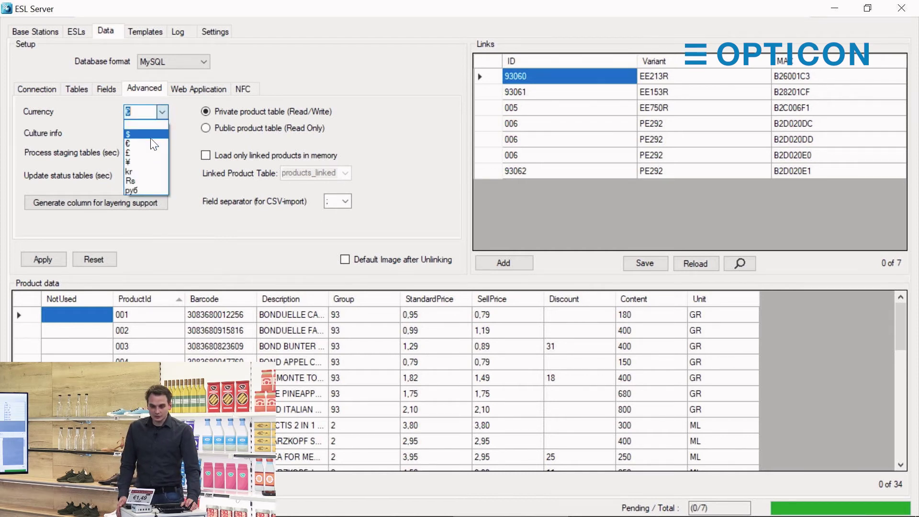
{"action": "left_click", "coordinate": [135, 121]}
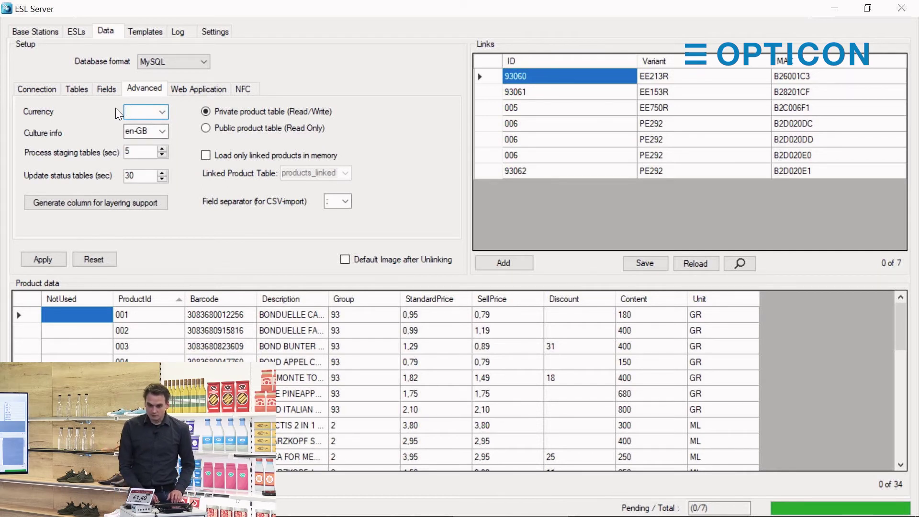
{"action": "type", "text": "Fl"}
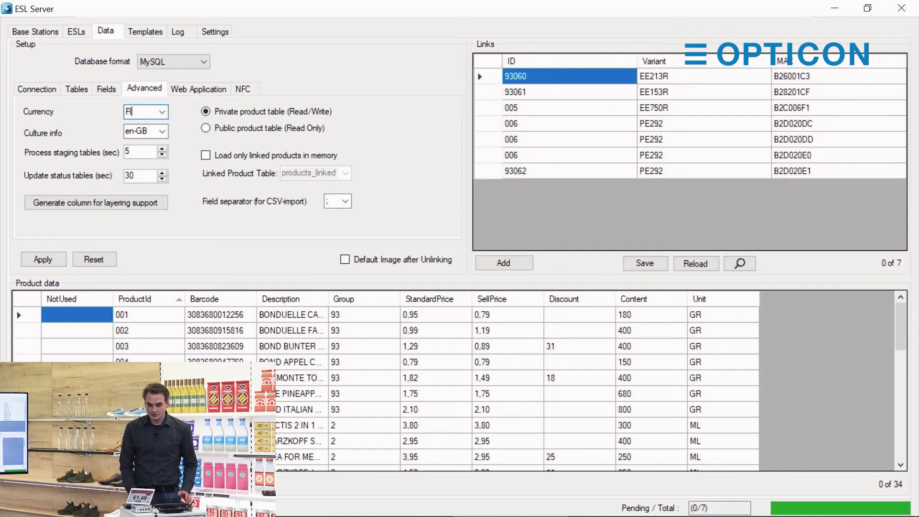
{"action": "type", "text": "t"}
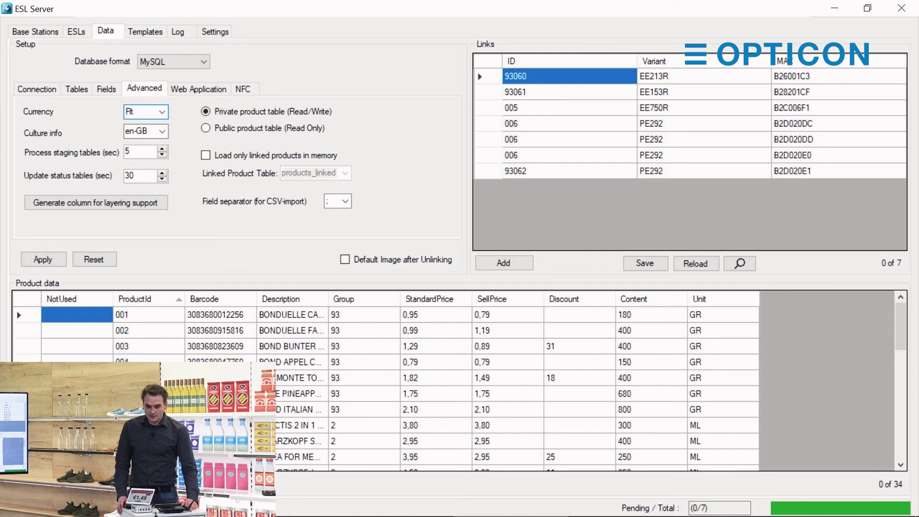
{"action": "left_click", "coordinate": [162, 112]}
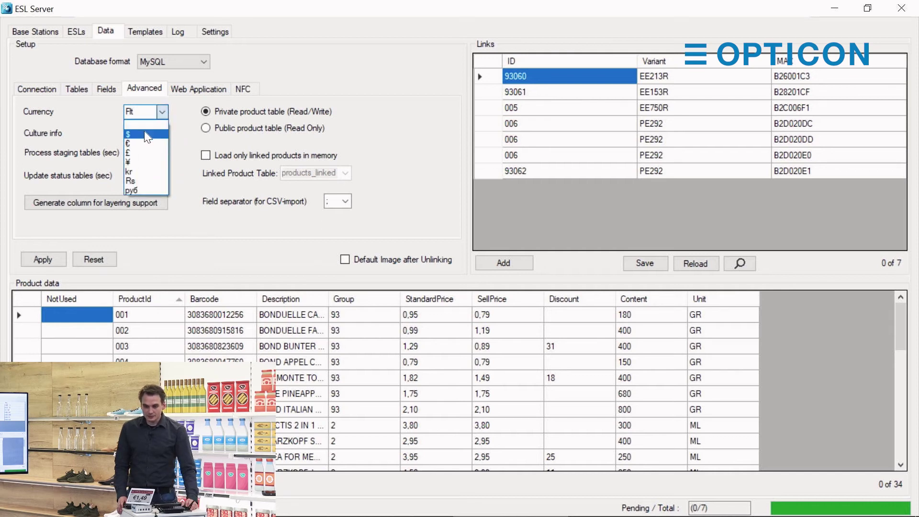
{"action": "left_click", "coordinate": [140, 144]}
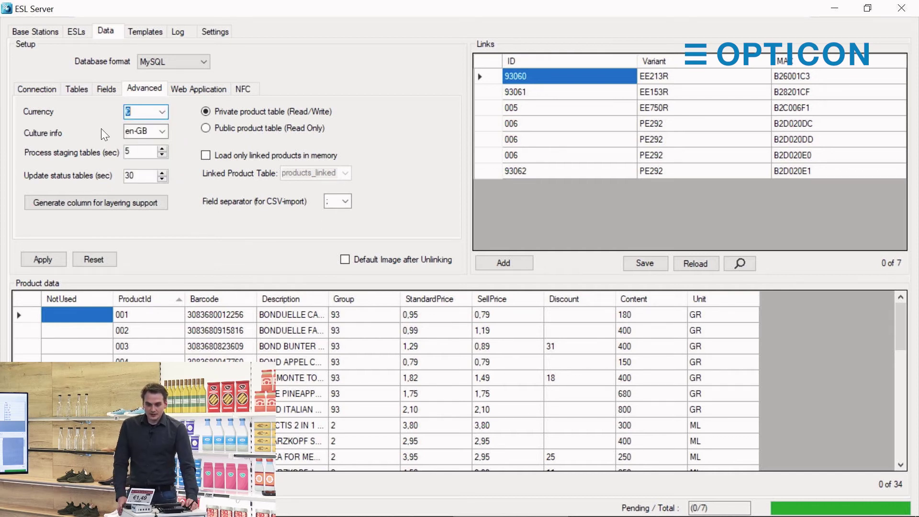
Try en-US as the culture, then settle back on en-GB.
{"action": "left_click", "coordinate": [161, 129]}
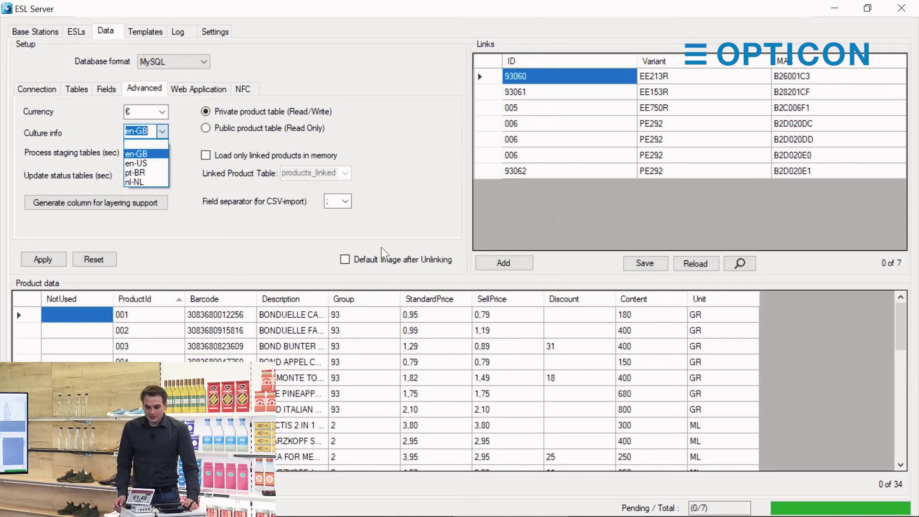
{"action": "left_click", "coordinate": [251, 221]}
{"action": "left_click", "coordinate": [158, 130]}
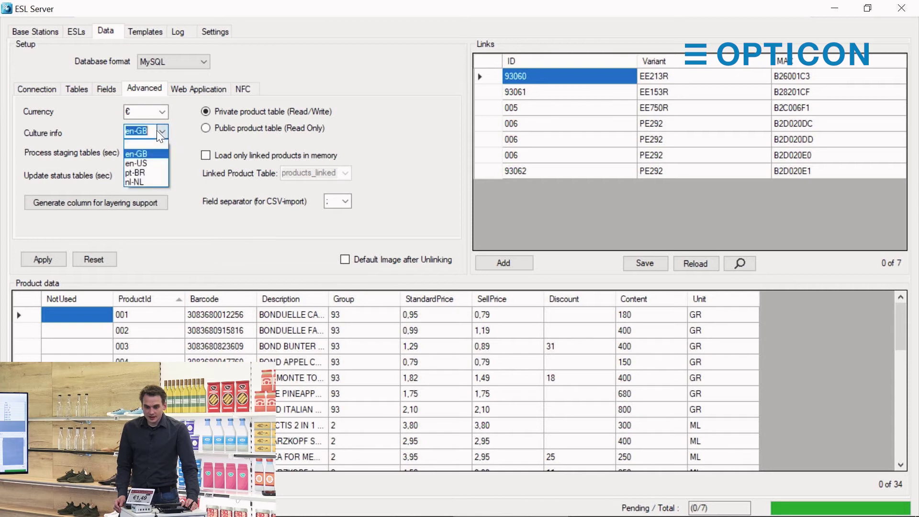
{"action": "left_click", "coordinate": [139, 162]}
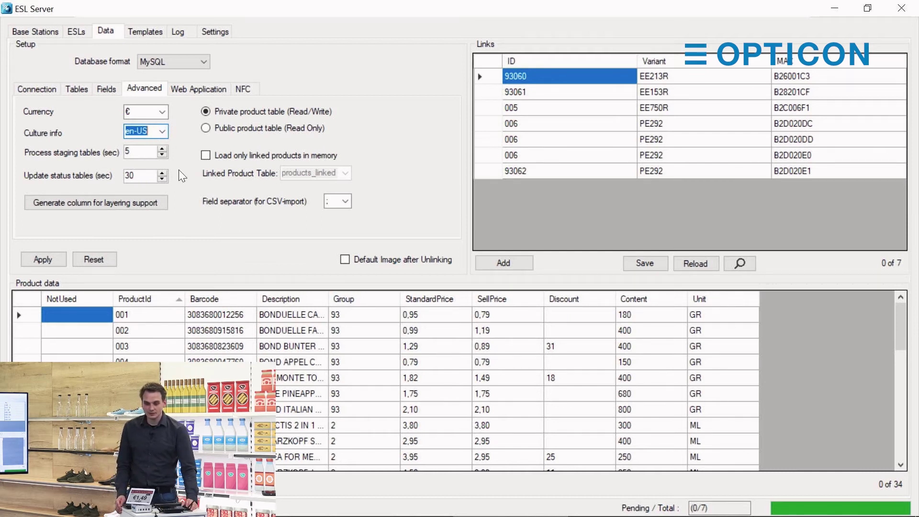
{"action": "left_click", "coordinate": [162, 130]}
{"action": "left_click", "coordinate": [147, 145]}
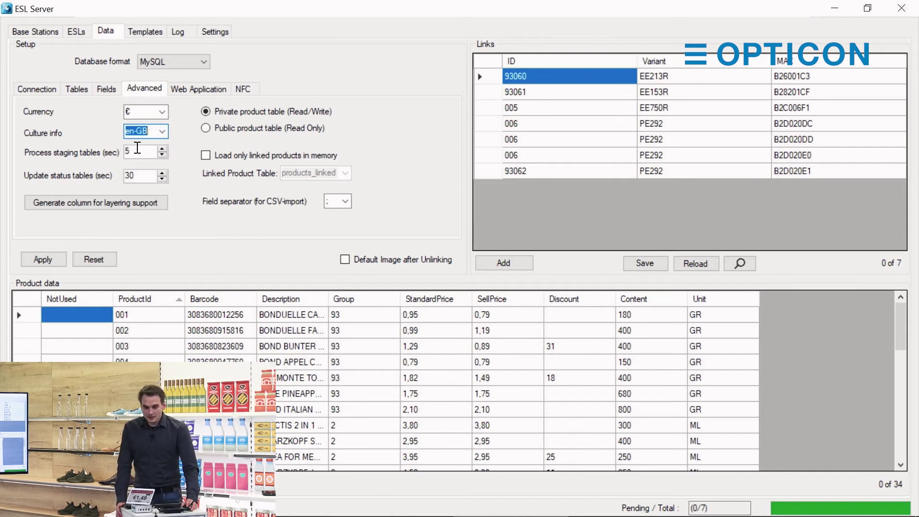
Set staging table processing to 5 seconds and status table updates to 30 seconds.
{"action": "left_click", "coordinate": [138, 149]}
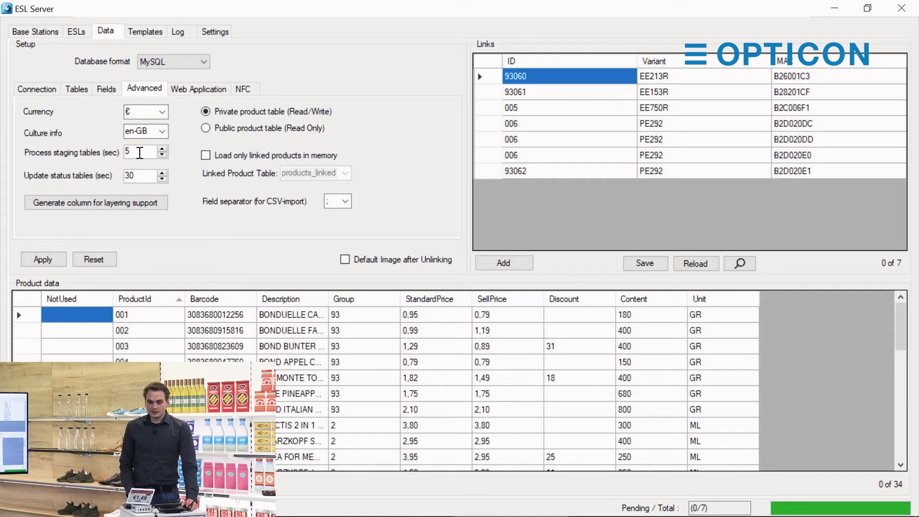
{"action": "left_click_drag", "start_coordinate": [139, 153], "coordinate": [109, 159]}
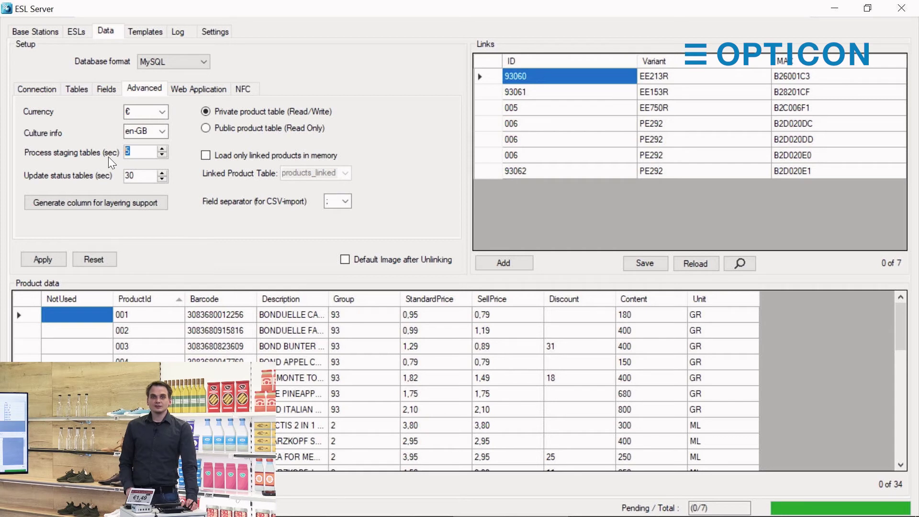
{"action": "left_click", "coordinate": [140, 154]}
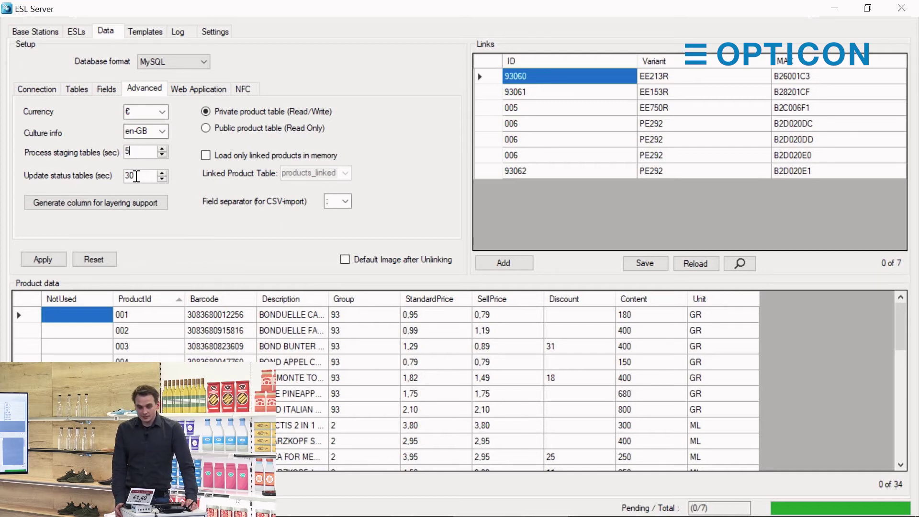
{"action": "left_click", "coordinate": [137, 175]}
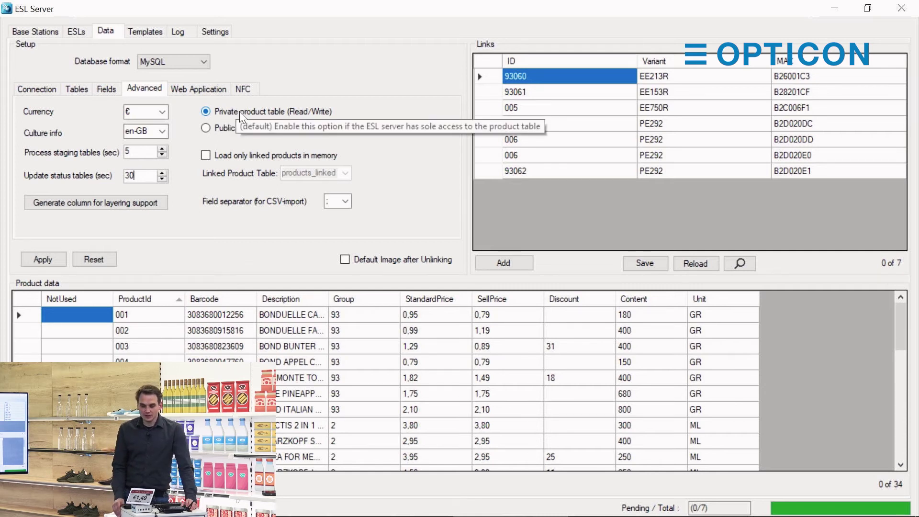
Choose the Public product table (Read Only) option instead of the private read/write table.
{"action": "left_click", "coordinate": [210, 128]}
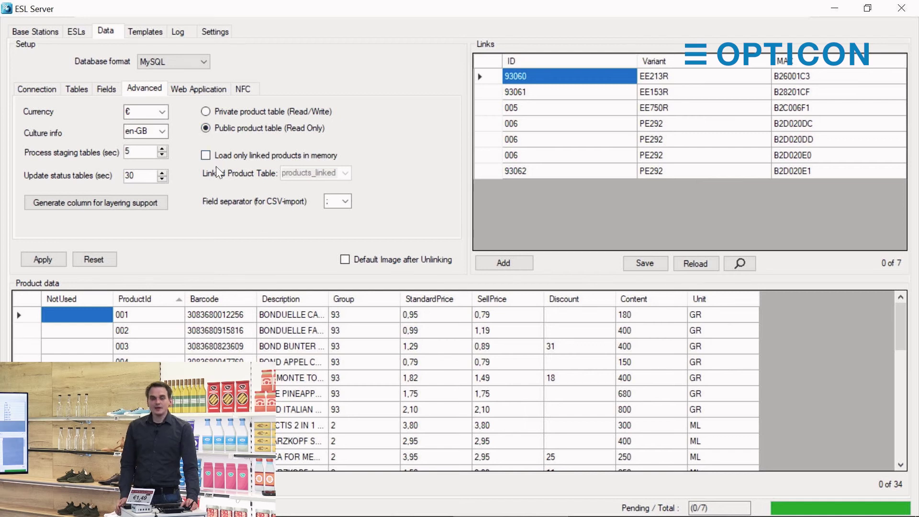
{"action": "mouse_move", "coordinate": [209, 169]}
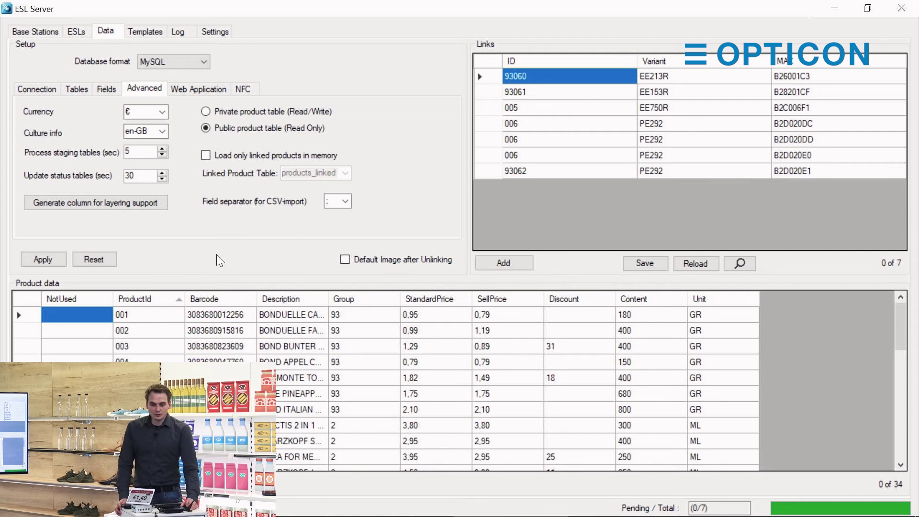
Tick 'Load only linked products in memory' and choose products_linked as the Linked Product Table.
{"action": "left_click", "coordinate": [205, 155]}
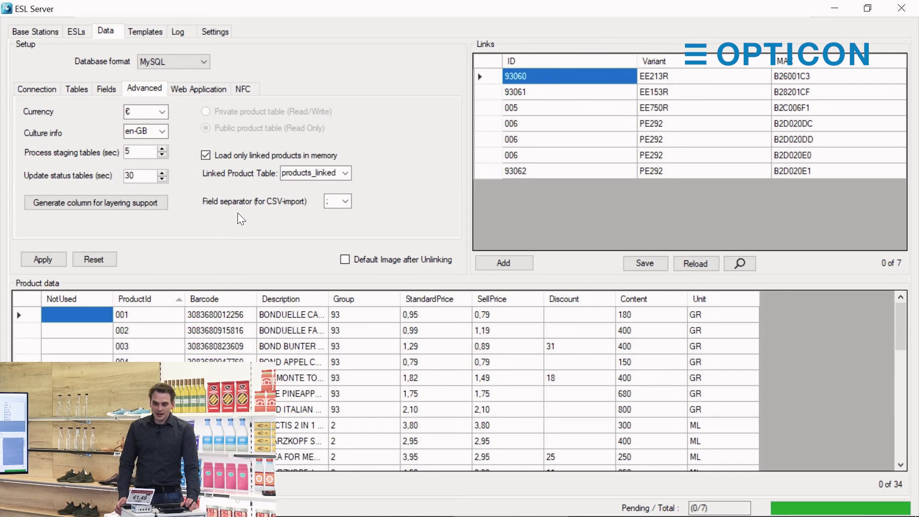
{"action": "left_click", "coordinate": [344, 174]}
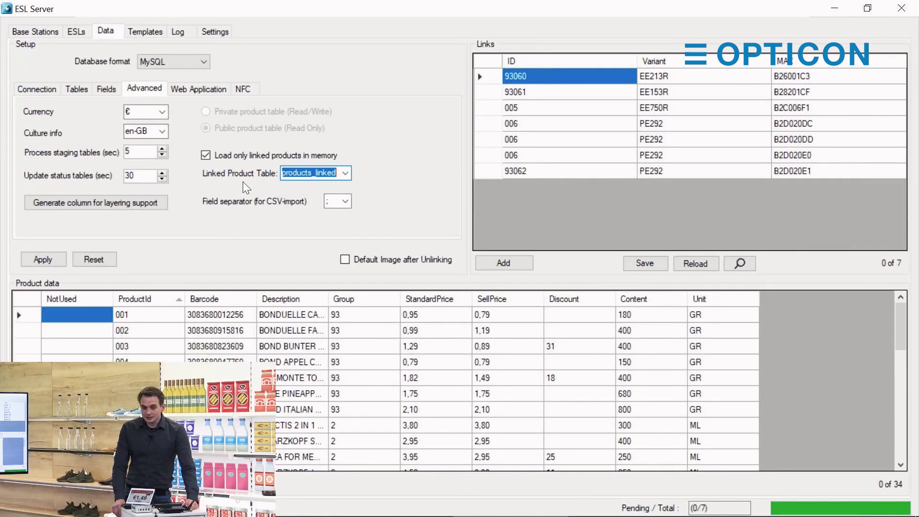
{"action": "left_click", "coordinate": [80, 29]}
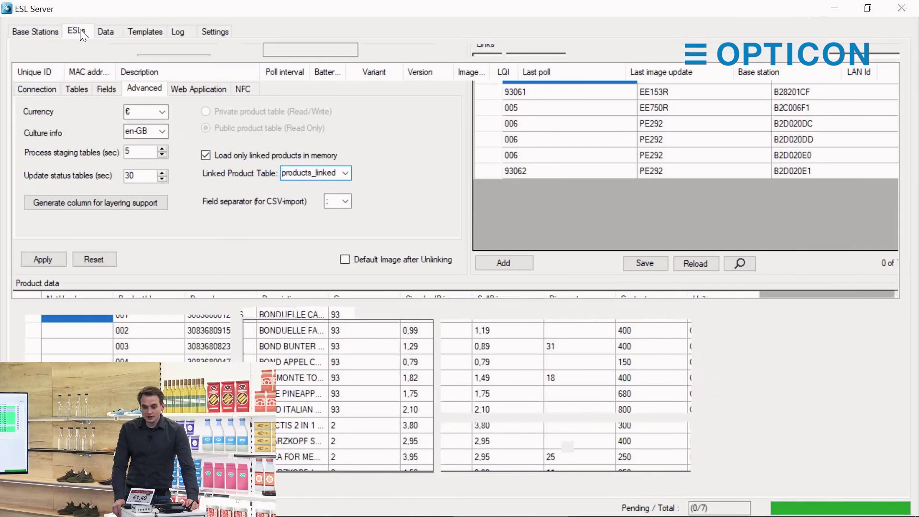
{"action": "left_click", "coordinate": [152, 73]}
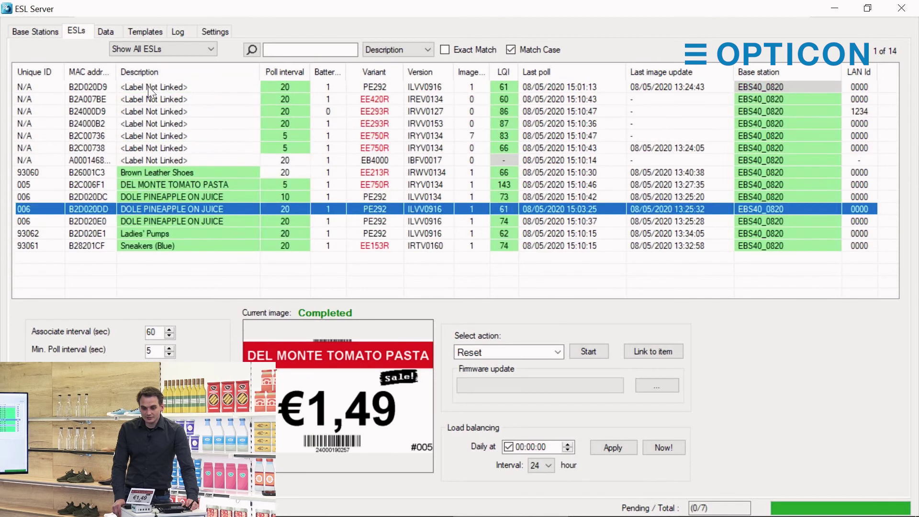
{"action": "left_click", "coordinate": [149, 169]}
{"action": "left_click", "coordinate": [148, 186]}
{"action": "left_click", "coordinate": [150, 194]}
{"action": "left_click", "coordinate": [149, 220]}
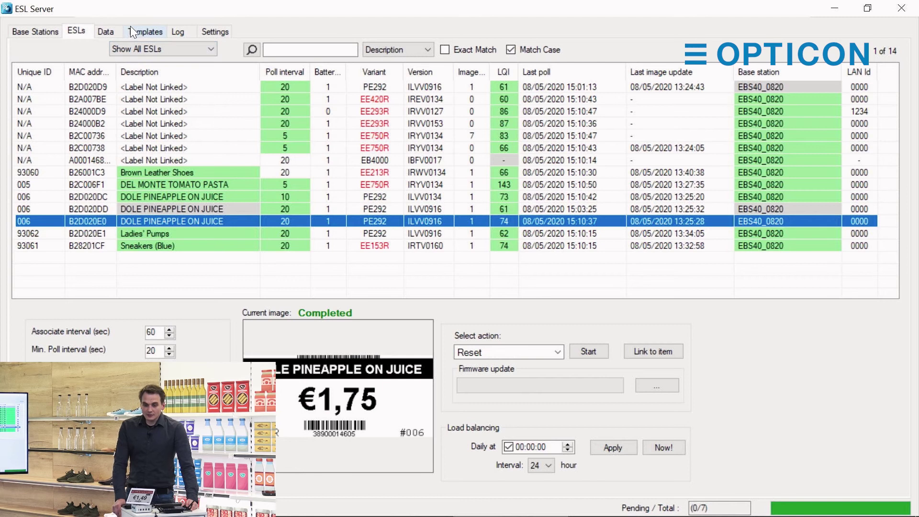
{"action": "double_click", "coordinate": [162, 121]}
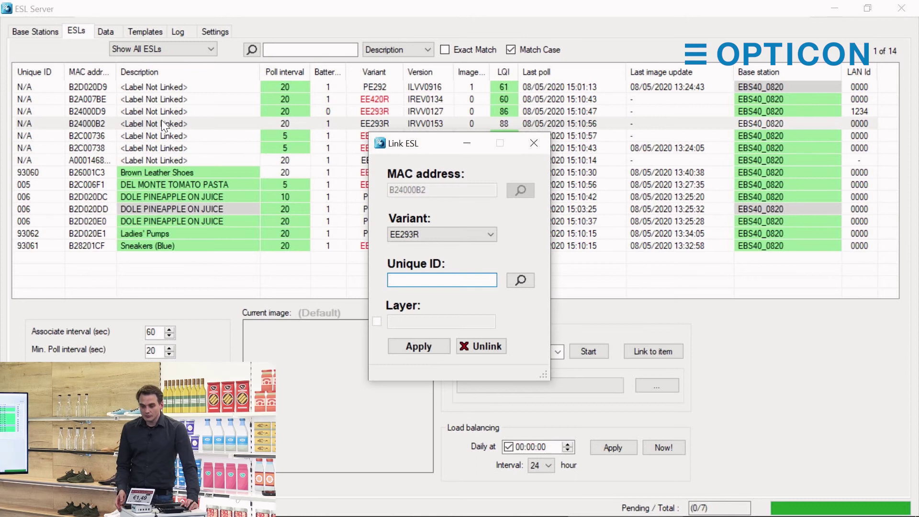
{"action": "left_click", "coordinate": [518, 281]}
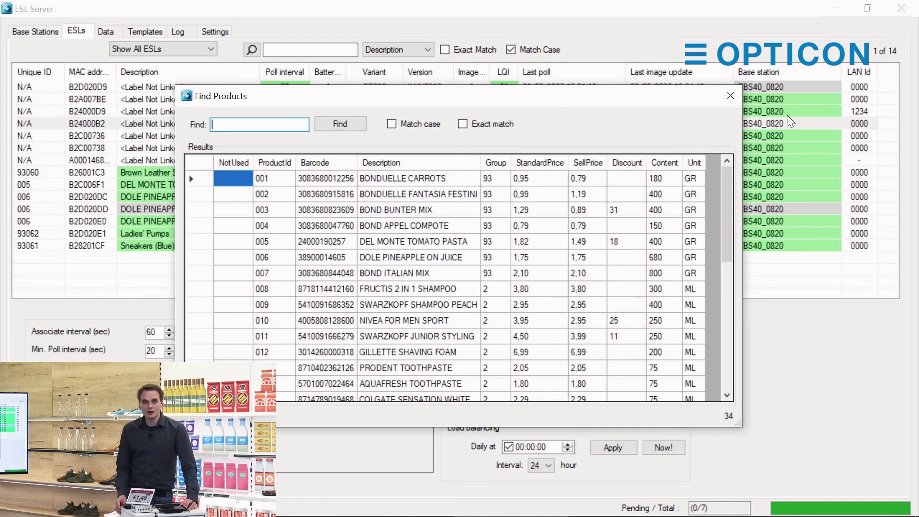
{"action": "left_click", "coordinate": [739, 105]}
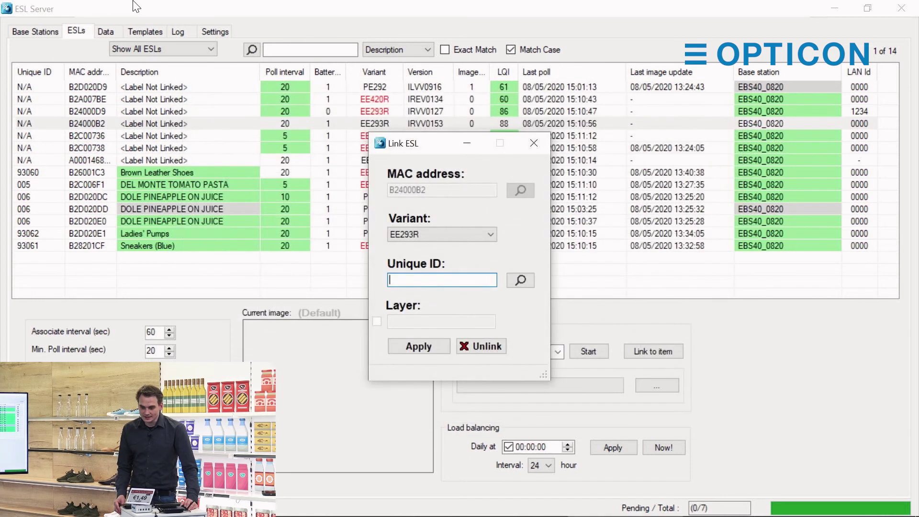
{"action": "left_click", "coordinate": [533, 143]}
{"action": "left_click", "coordinate": [108, 31]}
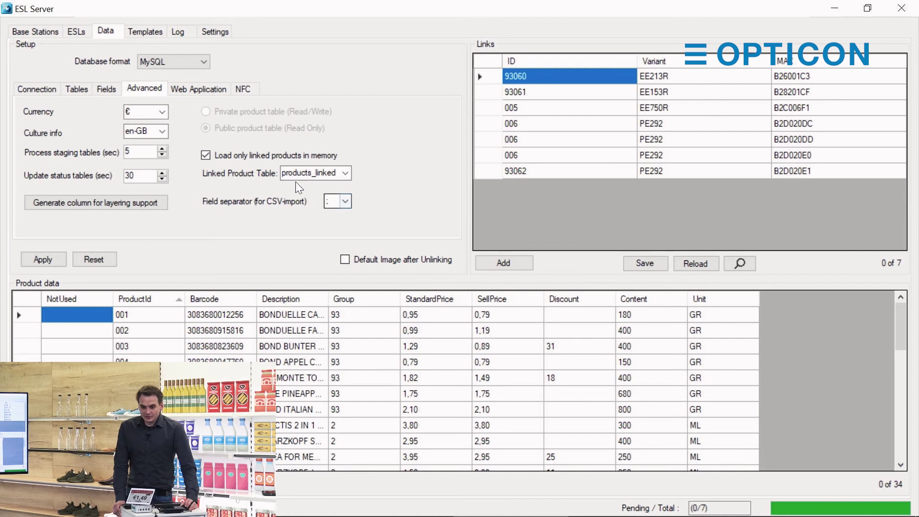
Open the CSV Field separator list and close it again, leaving the separator unchanged.
{"action": "left_click", "coordinate": [344, 201]}
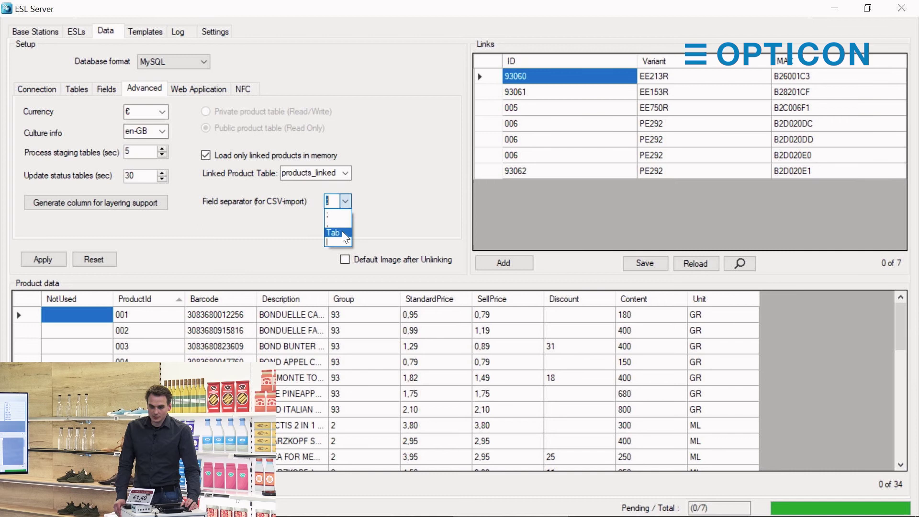
{"action": "left_click", "coordinate": [274, 236]}
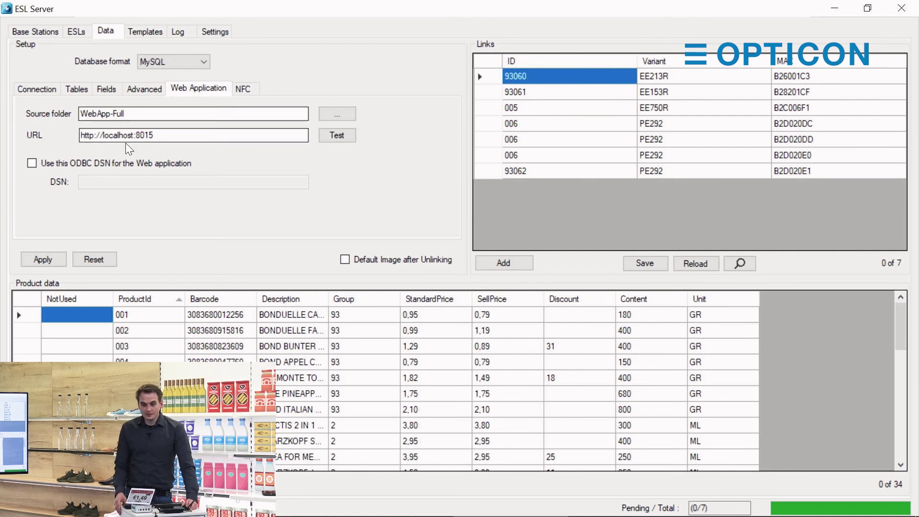
Browse the web app source folder to ESL Server\WebApp-Full, then cancel, keeping WebApp-Full.
{"action": "left_click", "coordinate": [142, 114]}
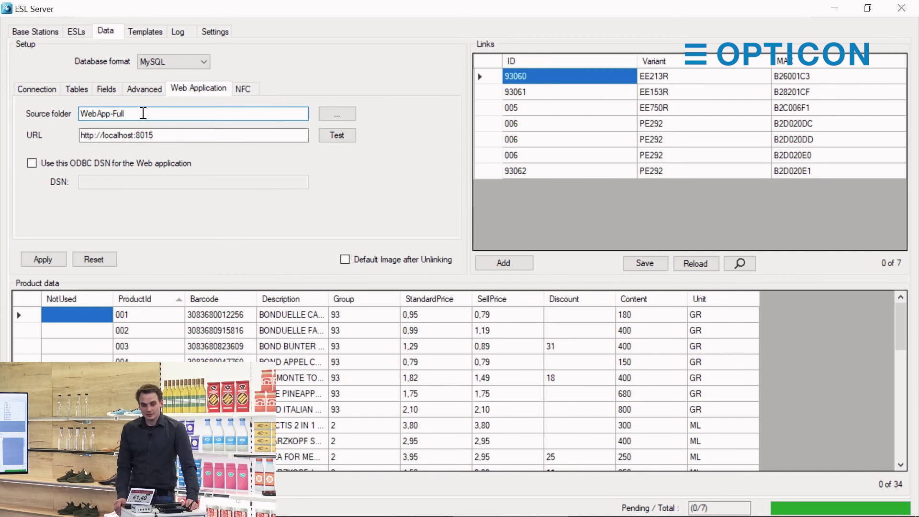
{"action": "left_click_drag", "start_coordinate": [149, 113], "coordinate": [49, 107]}
{"action": "left_click", "coordinate": [346, 117]}
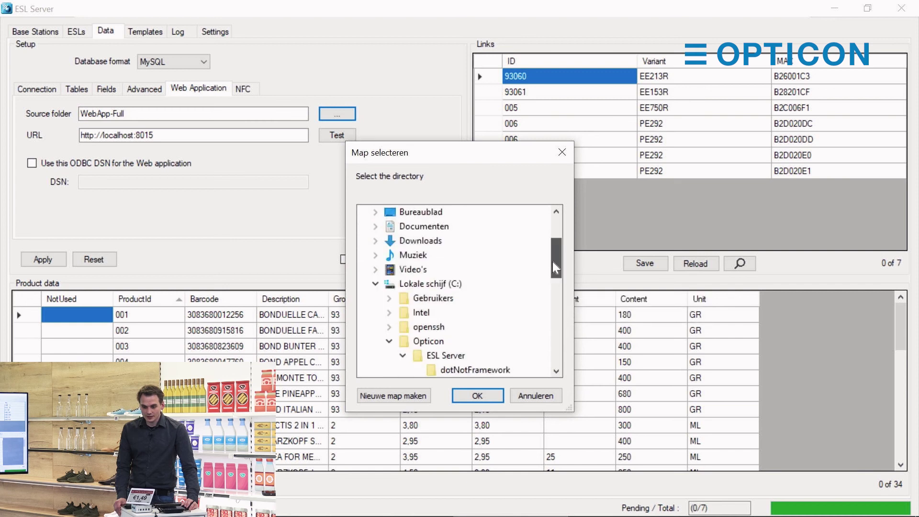
{"action": "left_click_drag", "start_coordinate": [552, 263], "coordinate": [552, 281]}
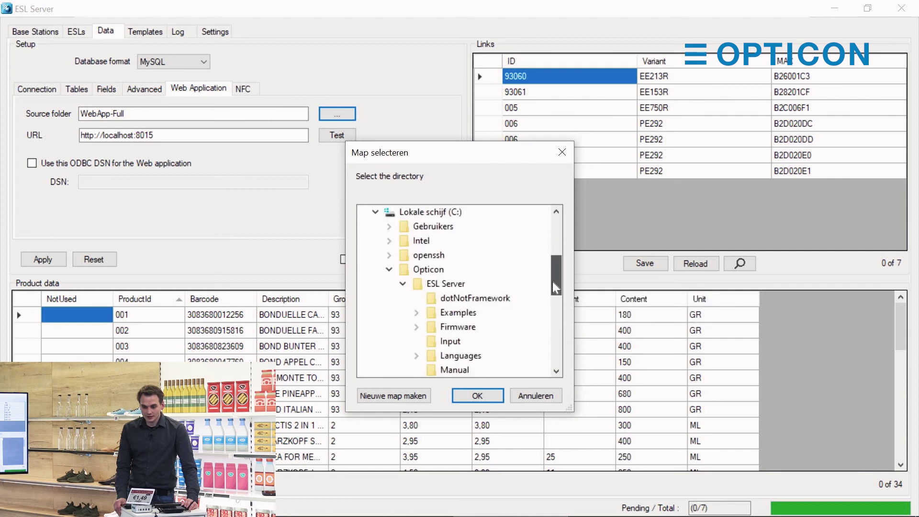
{"action": "left_click", "coordinate": [444, 285]}
{"action": "scroll", "coordinate": [445, 290], "scroll_direction": "down", "scroll_amount": 3}
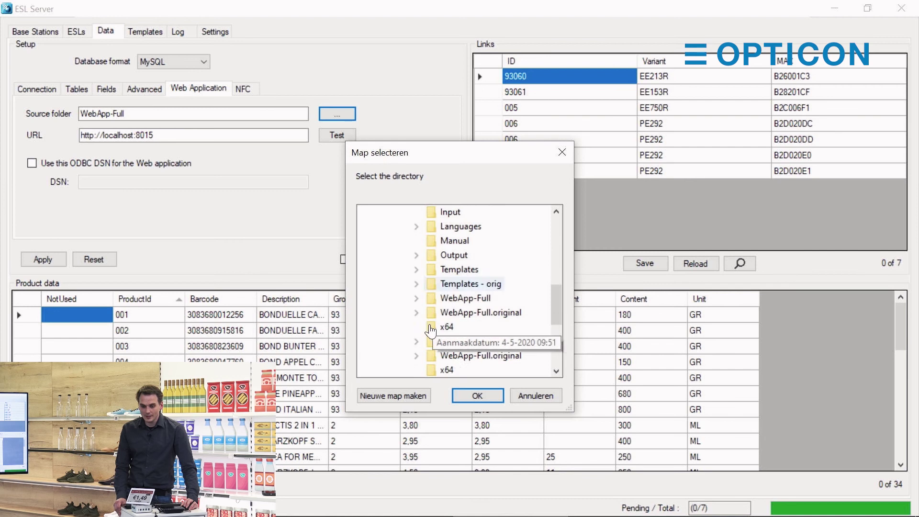
{"action": "double_click", "coordinate": [453, 302]}
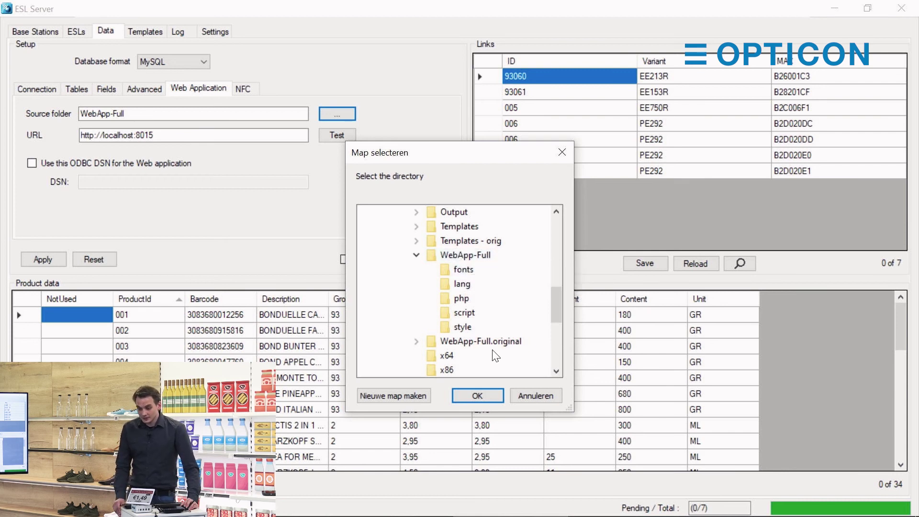
{"action": "left_click", "coordinate": [528, 396]}
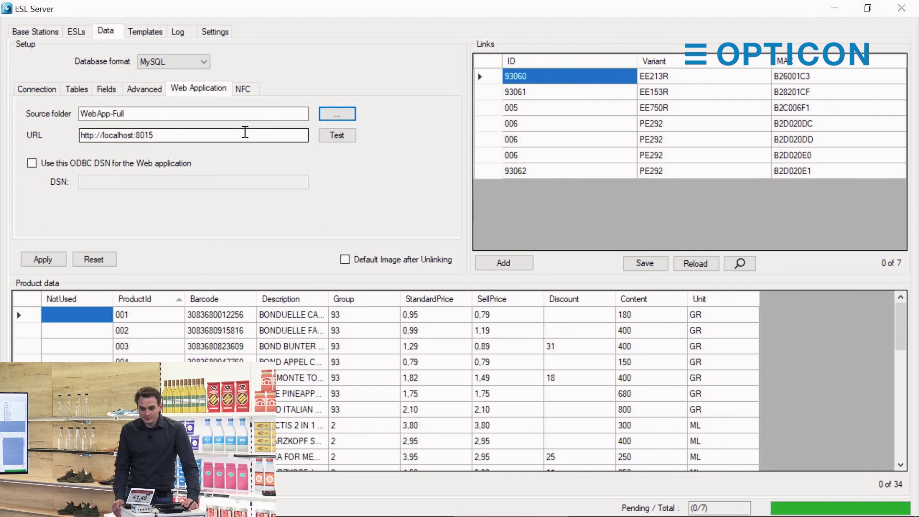
{"action": "left_click_drag", "start_coordinate": [269, 137], "coordinate": [2, 127]}
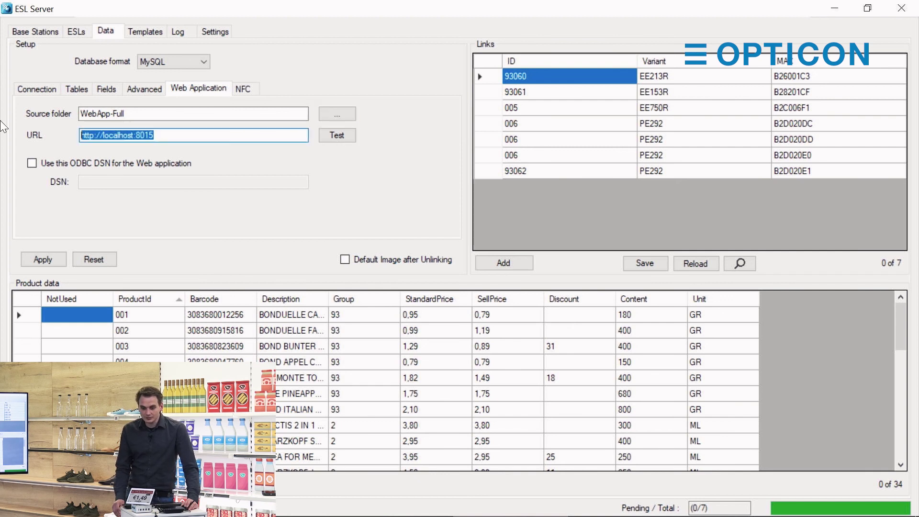
{"action": "left_click", "coordinate": [207, 139]}
{"action": "left_click", "coordinate": [329, 136]}
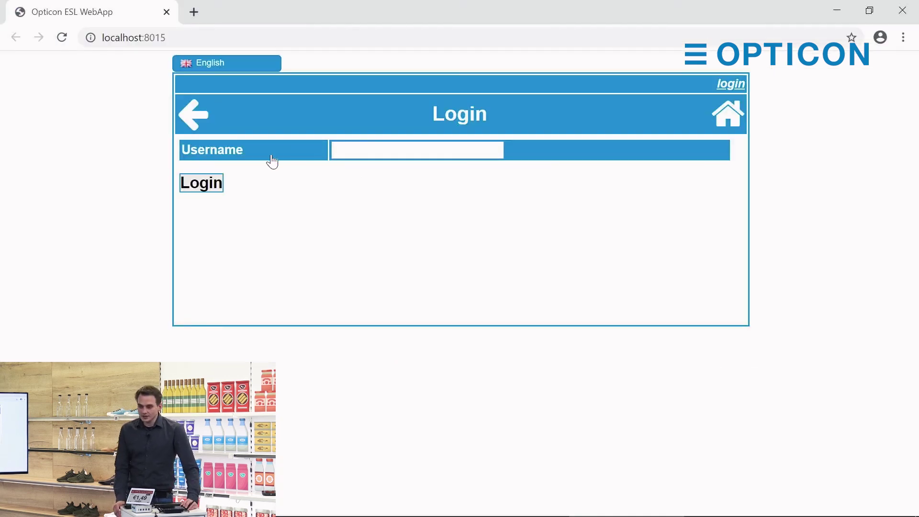
Close the WebApp browser window and show the NFC data settings, where NFC is disabled.
{"action": "left_click", "coordinate": [900, 9]}
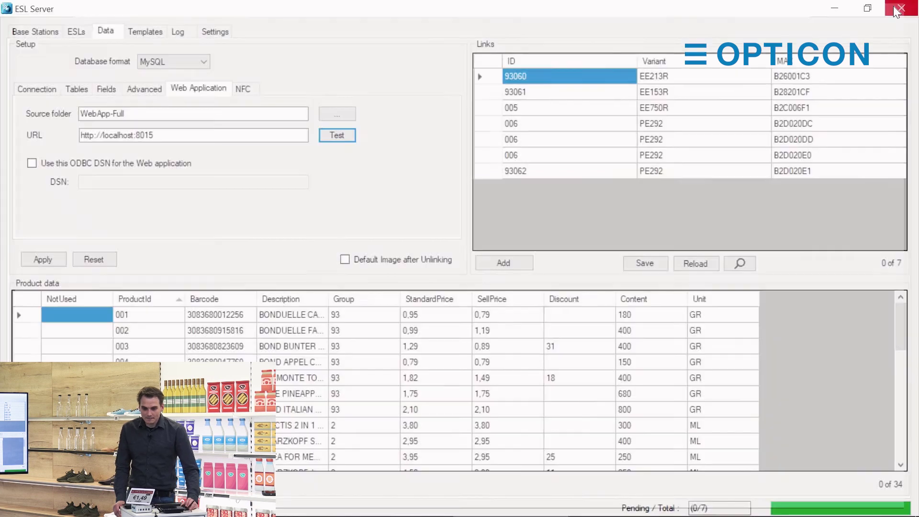
{"action": "left_click", "coordinate": [240, 88]}
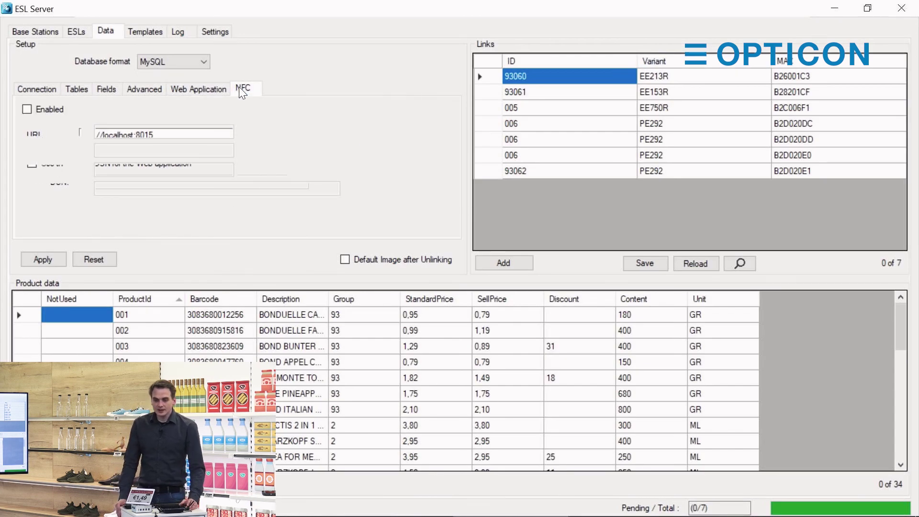